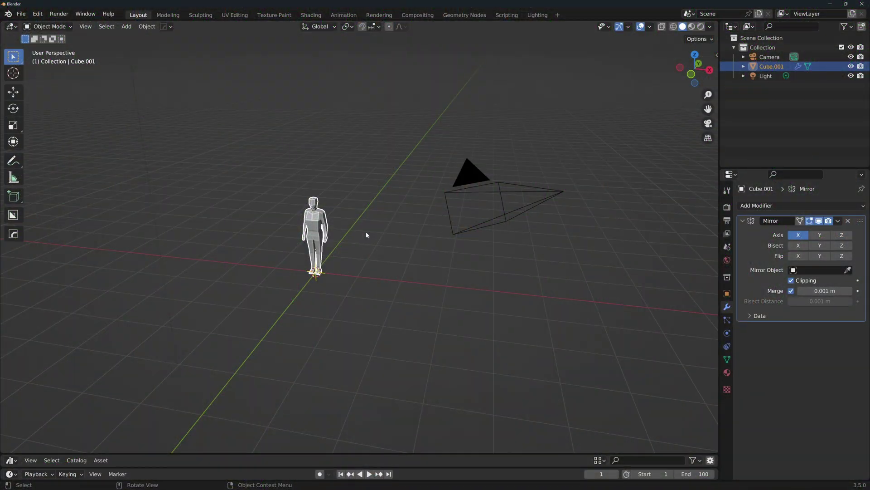
Delete the human figure, add a cylinder scaled along Z as the tree trunk, and open its mesh for editing.
key("Delete")
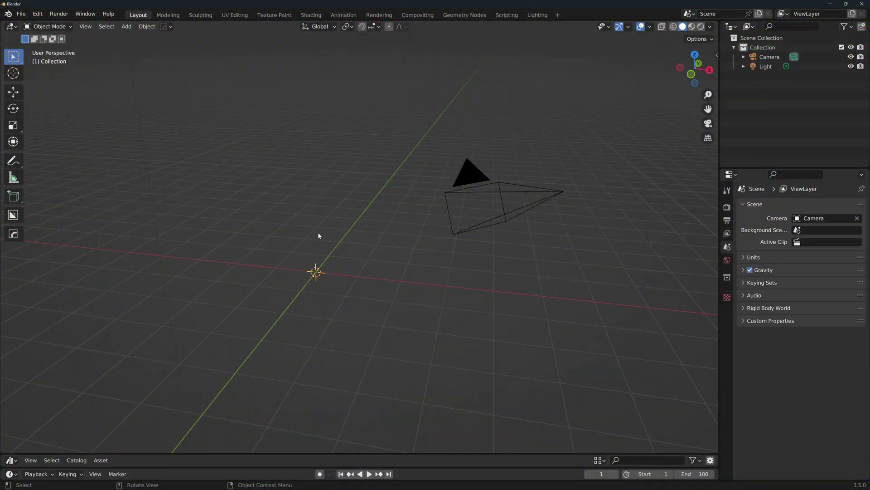
key("shift+a")
left_click(396, 305)
key("s")
key("z")
left_click(394, 255)
key("Tab")
key("KP_Decimal")
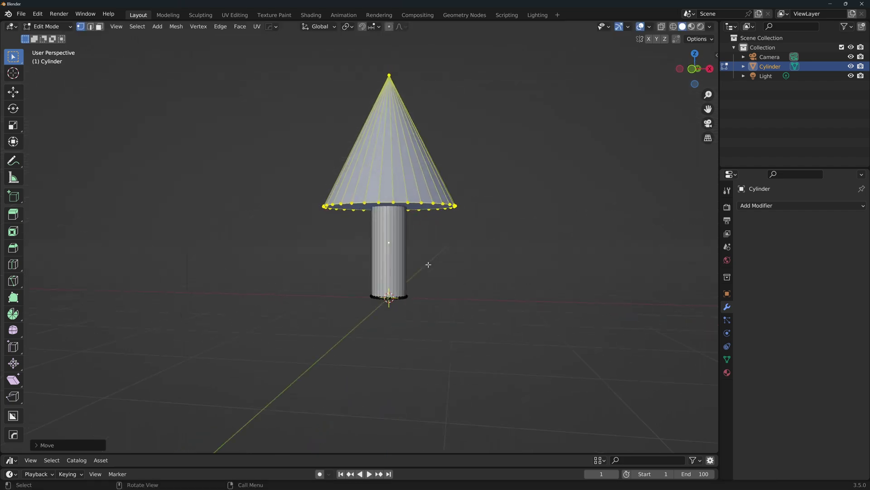
Adjust the whole tree mesh vertically in Edit Mode so the origin sits slightly above the trunk's base.
key("Tab")
key("Tab")
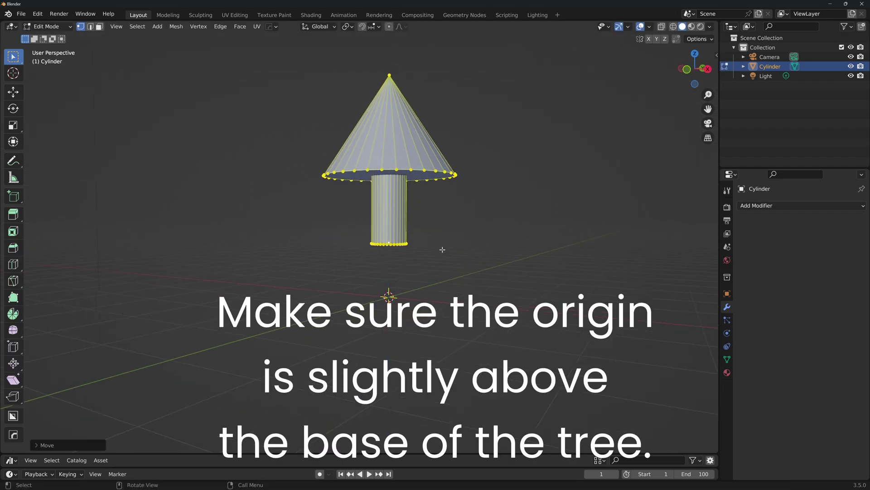
key("Tab")
key("Tab")
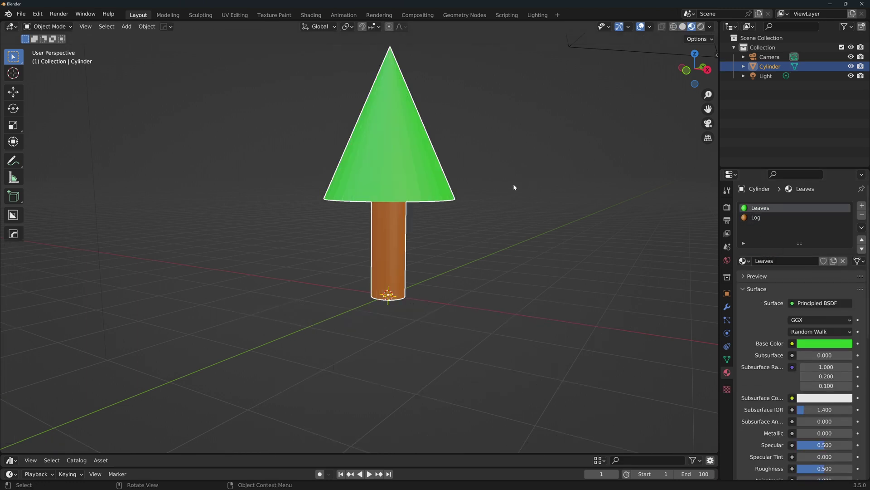
Rename the cylinder object as Tree.
double_click(770, 66)
type("Tree")
key("Return")
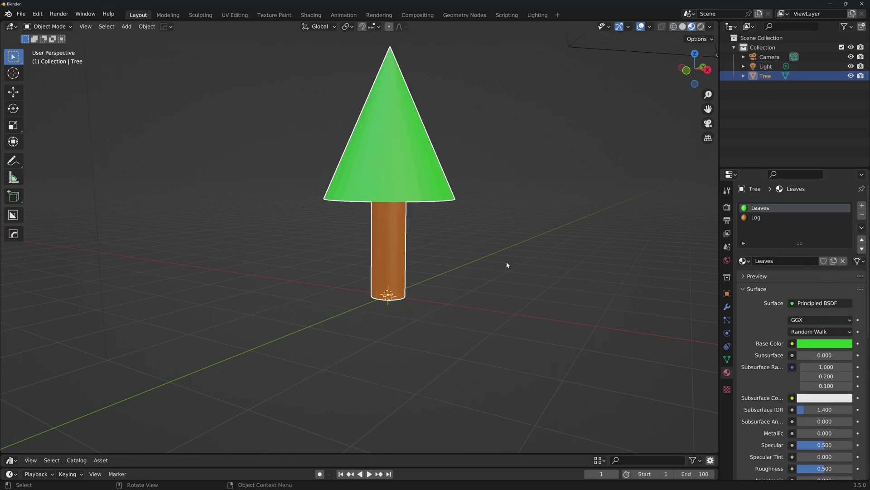
Add a plane mesh at the base of the tree.
scroll(455, 288, "down", 4)
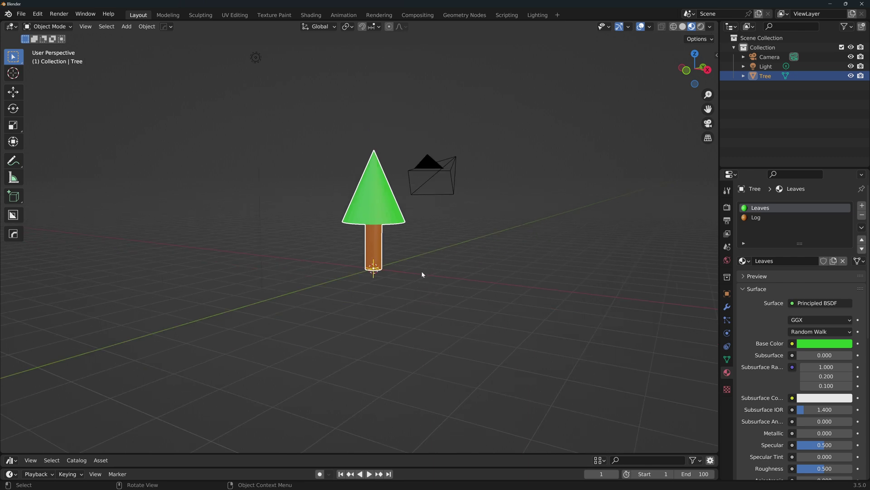
scroll(422, 274, "down", 1)
key("shift+a")
mouse_move(422, 272)
left_click(481, 35)
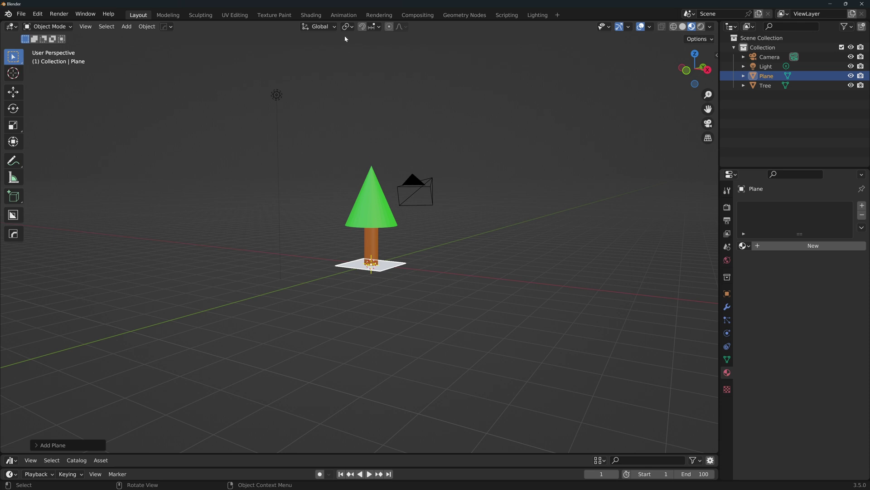
Switch to the Geometry Nodes workspace and create a new node tree on the plane.
left_click(454, 16)
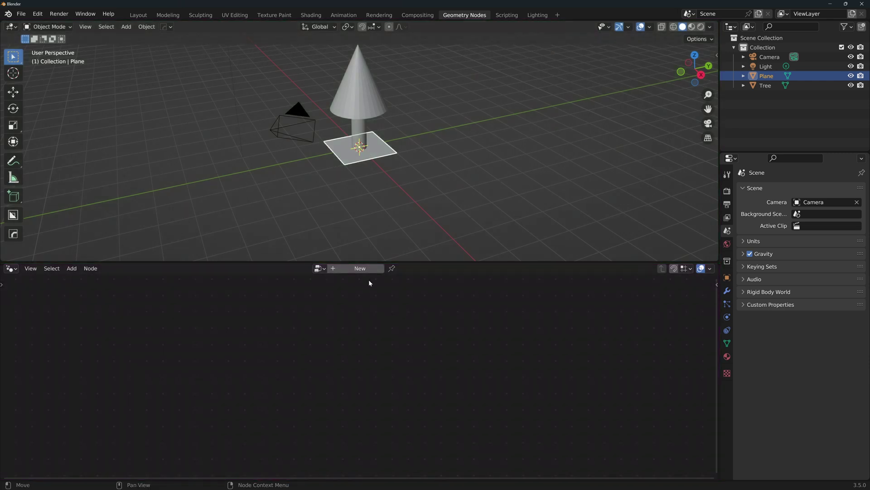
left_click(362, 269)
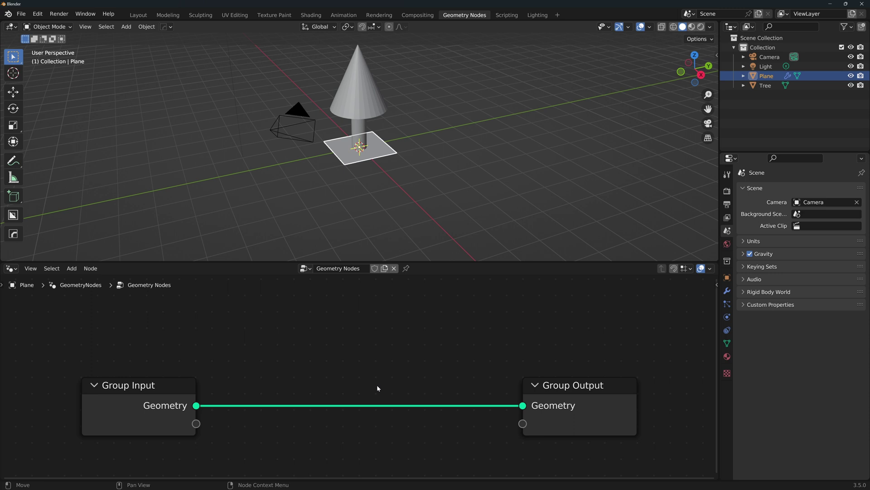
scroll(376, 385, "down", 1)
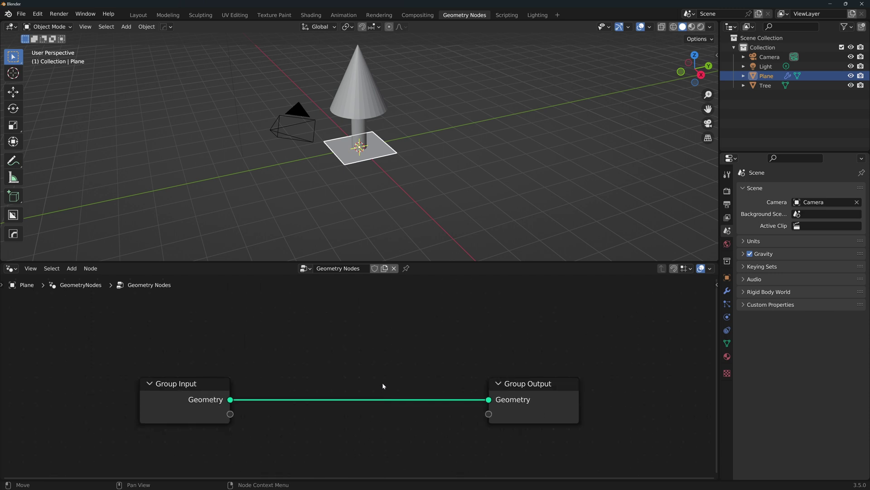
middle_click_drag(382, 382, 372, 347)
scroll(396, 336, "down", 1)
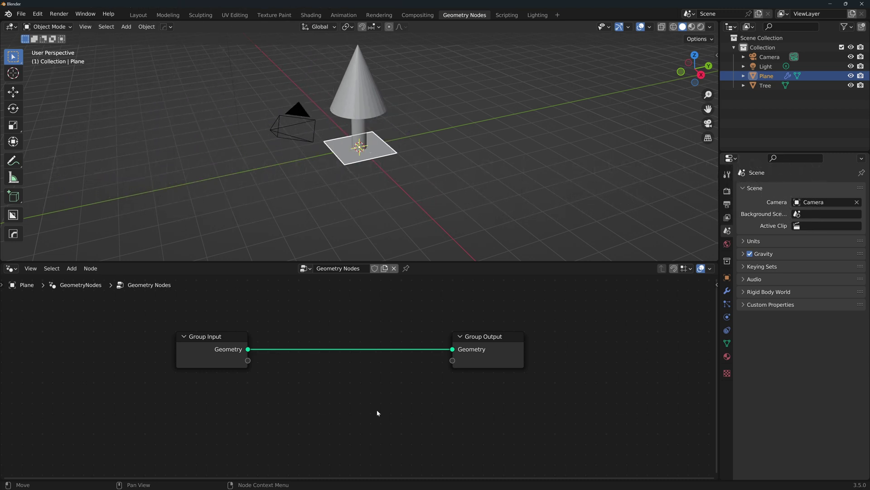
Add a Transform Geometry node and insert it between Group Input and Group Output.
key("shift+a")
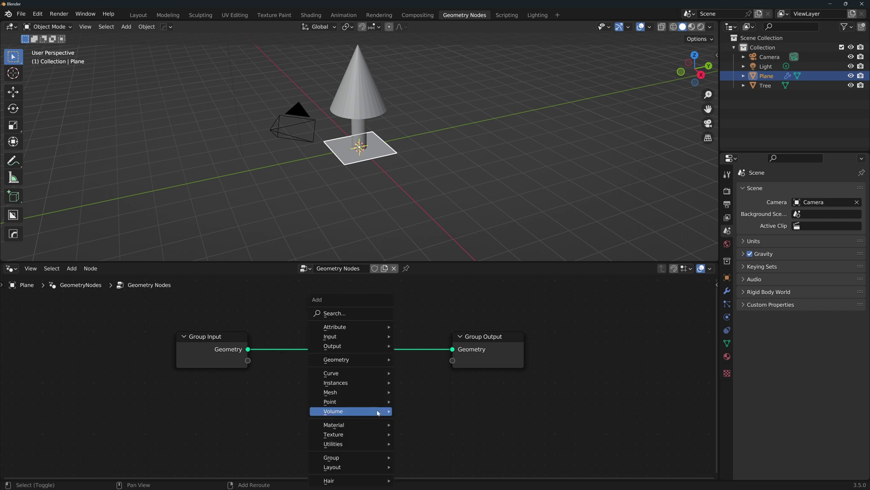
mouse_move(375, 414)
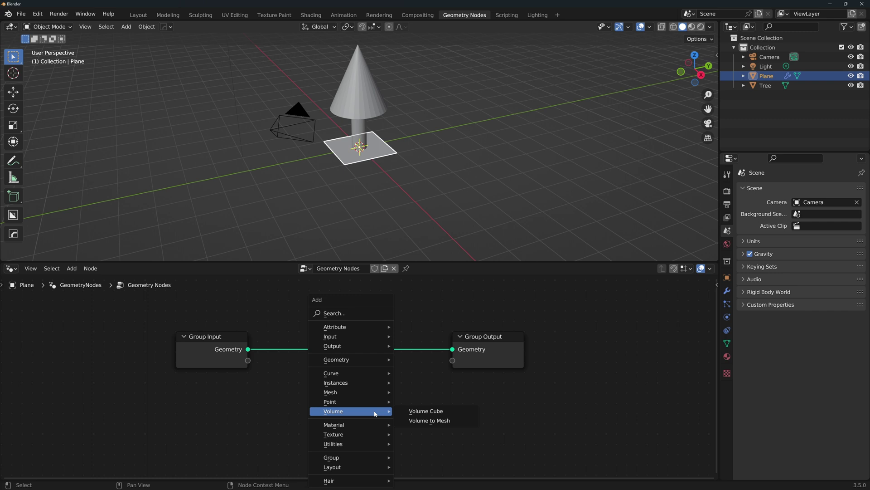
mouse_move(367, 359)
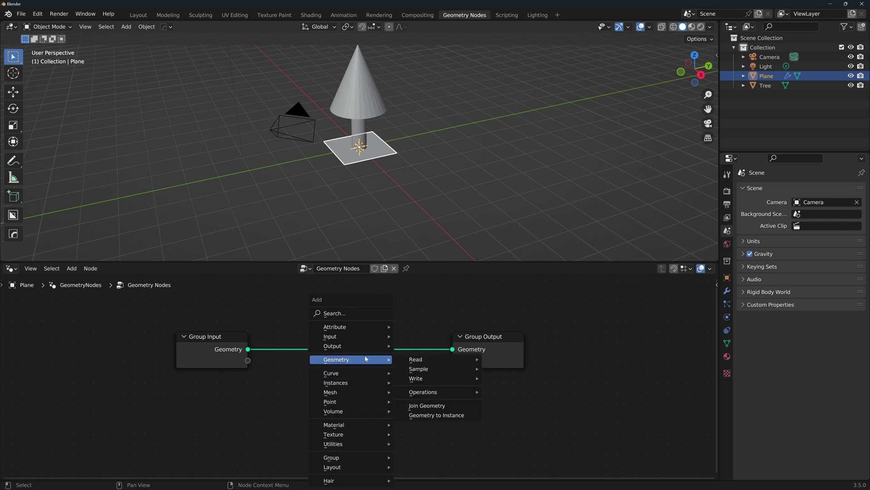
mouse_move(435, 392)
left_click(523, 440)
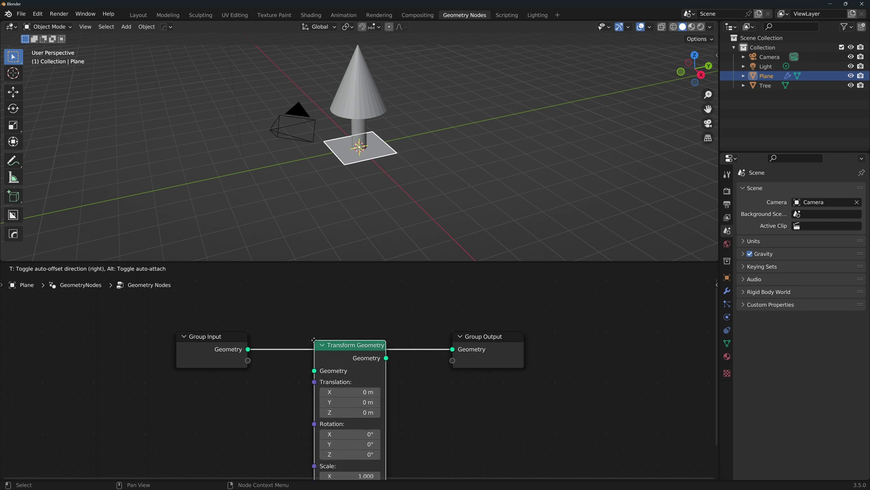
left_click(314, 353)
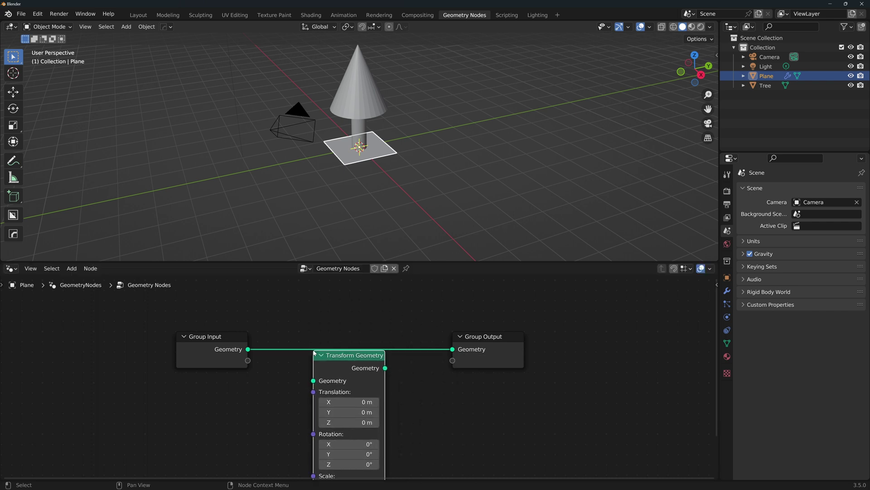
left_click_drag(359, 358, 362, 315)
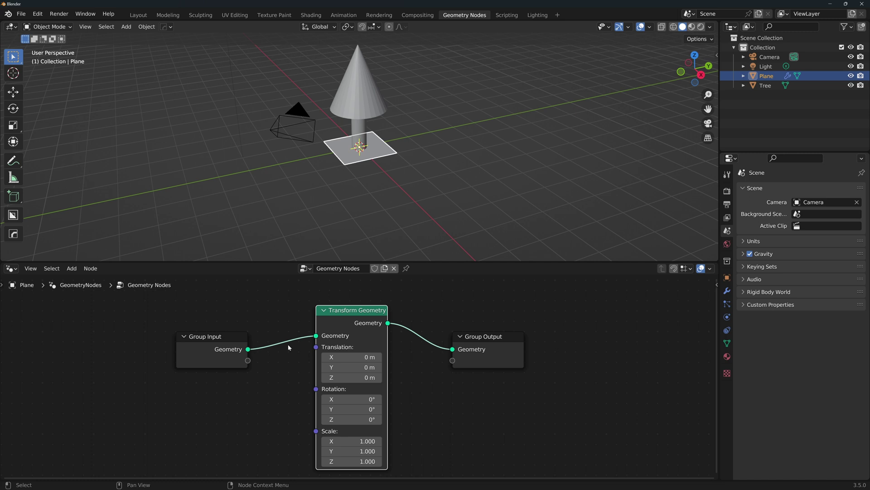
Cut both links of the Transform Geometry node, then reconnect it to Group Input and Group Output.
right_click_drag(299, 385, 278, 321, "ctrl")
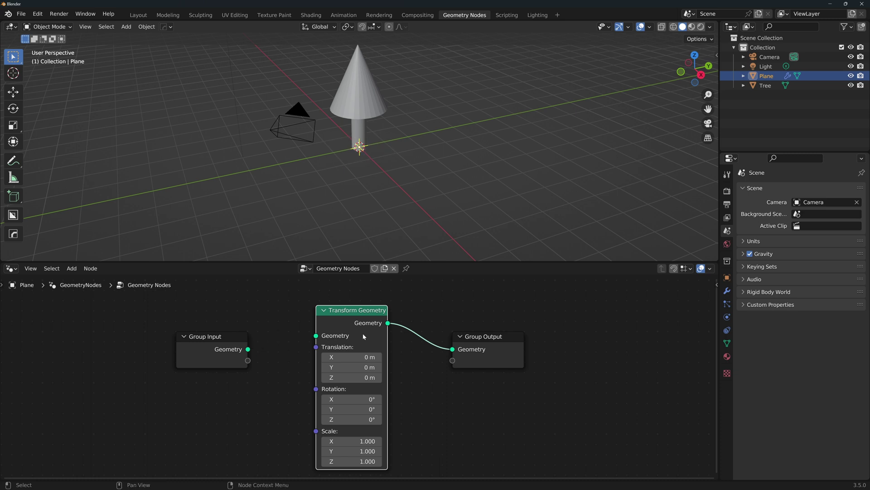
right_click_drag(420, 313, 408, 358, "ctrl")
left_click_drag(248, 349, 316, 335)
left_click_drag(388, 323, 453, 349)
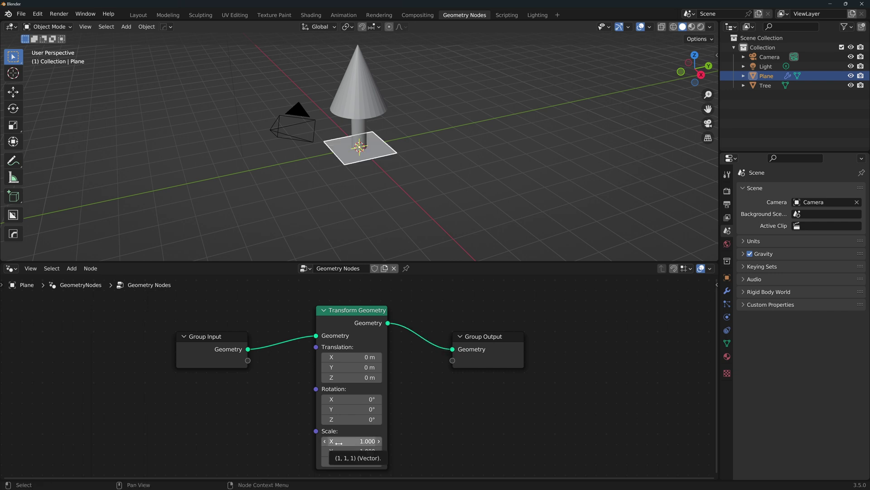
Set the Transform Geometry node's X and Y scale to 4.
key("Home")
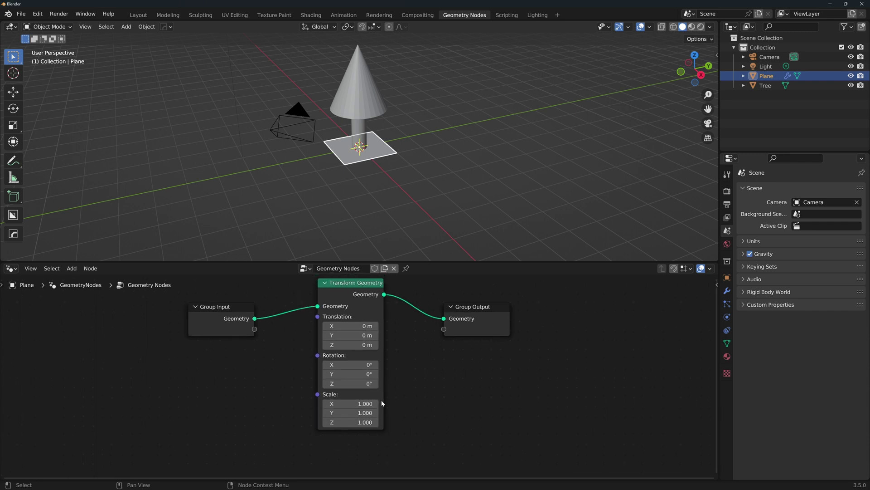
left_click_drag(360, 403, 359, 413)
type("4")
key("Return")
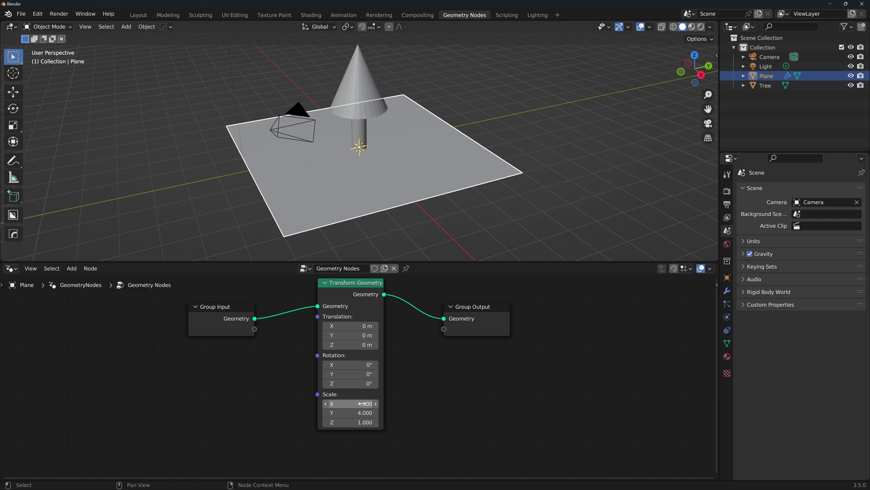
Insert a Subdivide Mesh node between Transform Geometry and Group Output and set its level to 4.
key("shift+a")
mouse_move(427, 392)
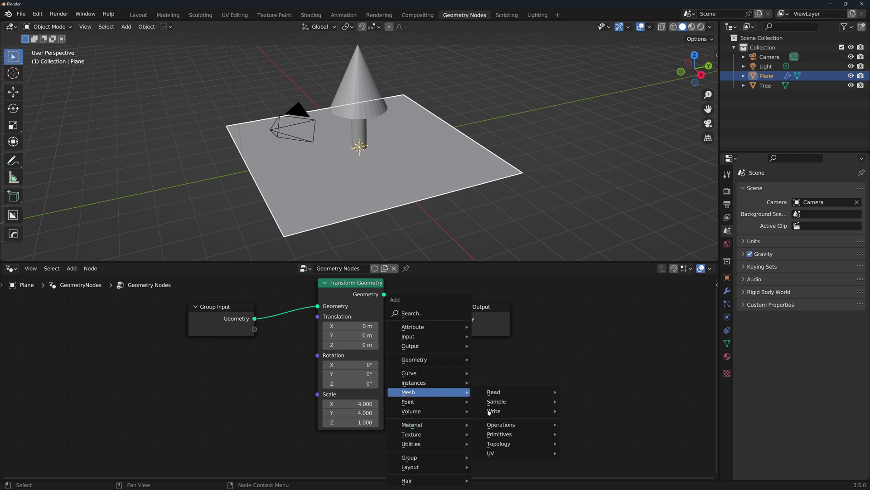
mouse_move(501, 424)
left_click(594, 405)
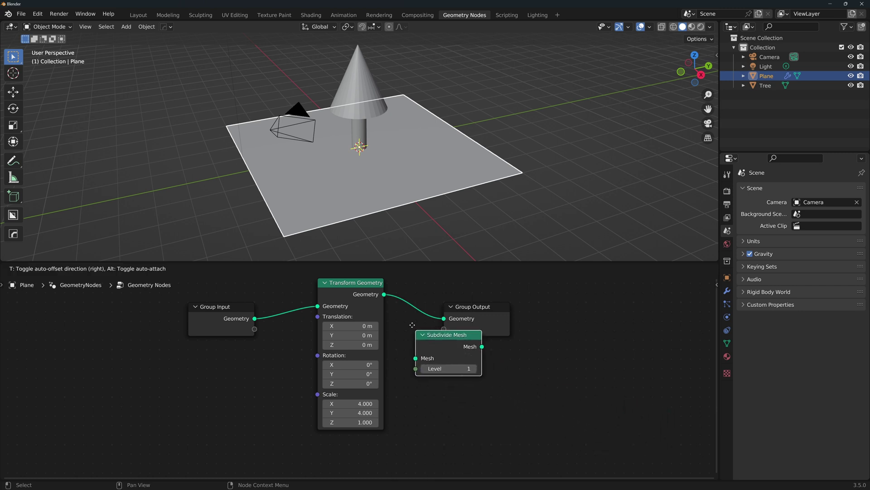
left_click(401, 295)
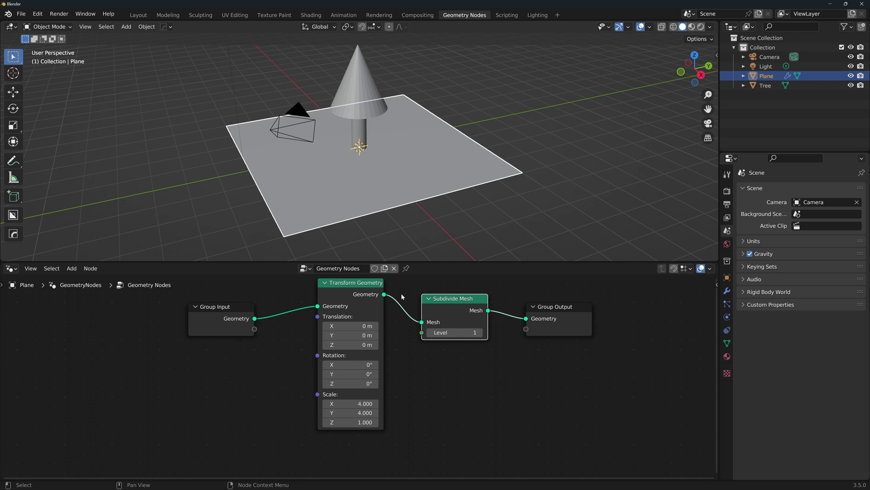
left_click(481, 332)
Insert a Set Position node between Subdivide Mesh and Group Output.
key("shift+a")
mouse_move(455, 359)
mouse_move(521, 378)
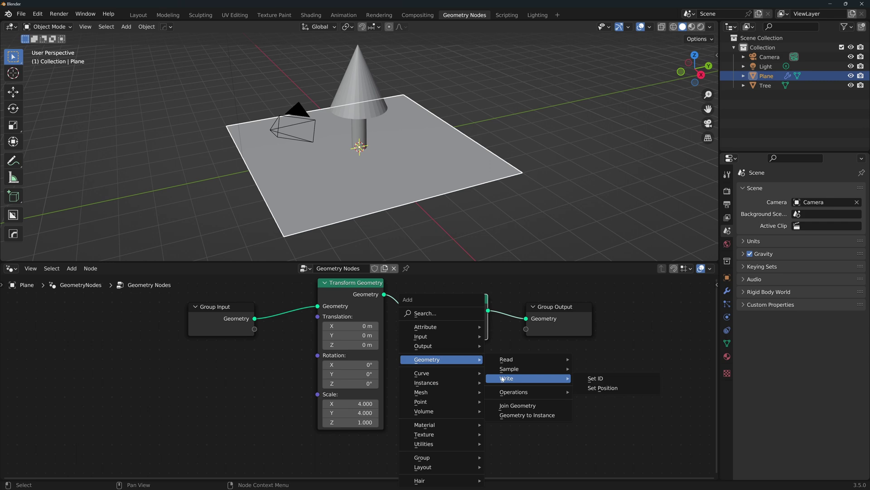
left_click(610, 389)
left_click(589, 338)
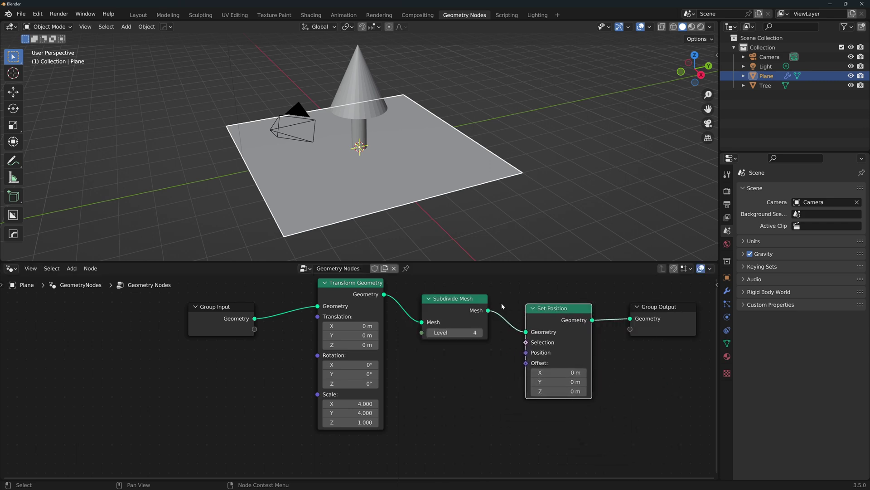
Add a Position input node below the Subdivide Mesh node, leaving it unconnected.
middle_click_drag(485, 324, 398, 341)
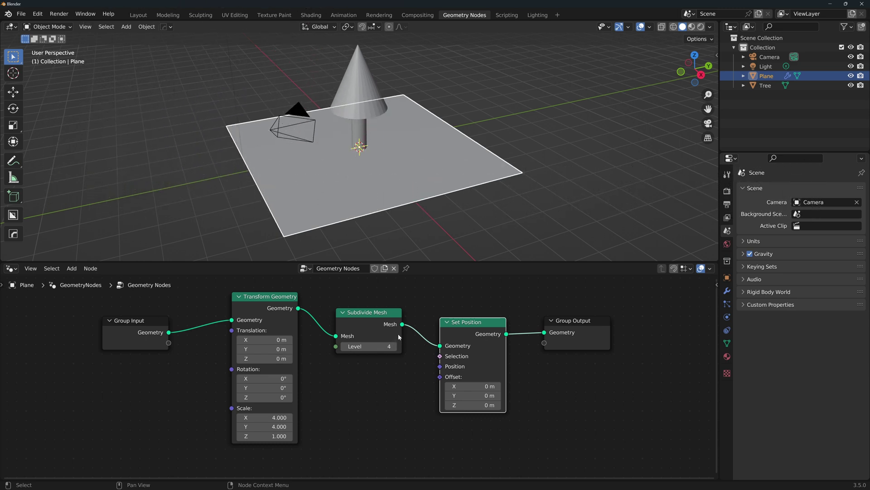
key("shift+a")
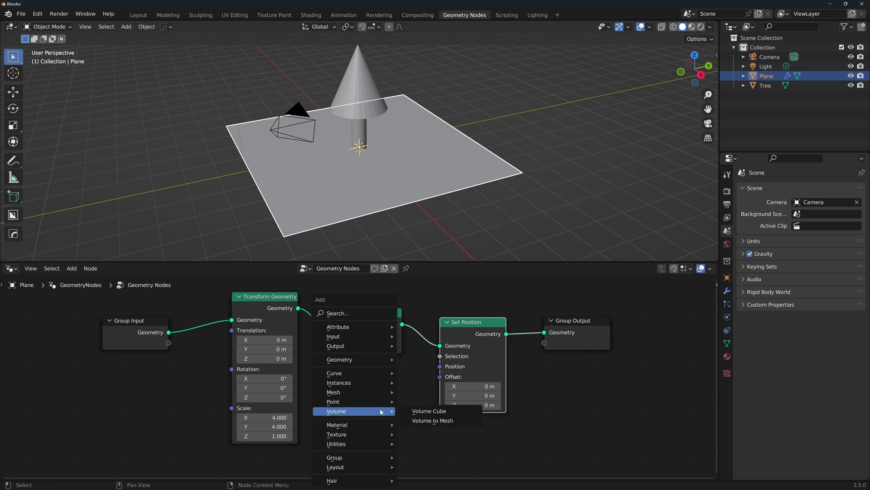
mouse_move(375, 364)
mouse_move(423, 361)
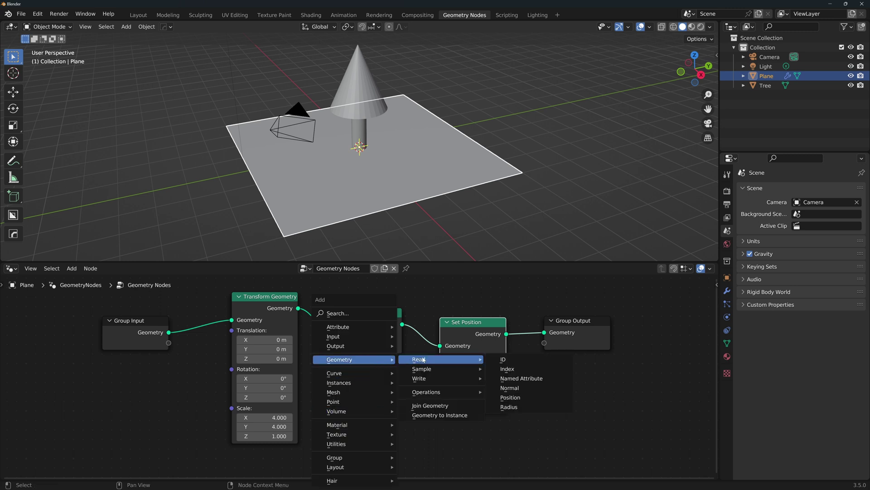
left_click(525, 397)
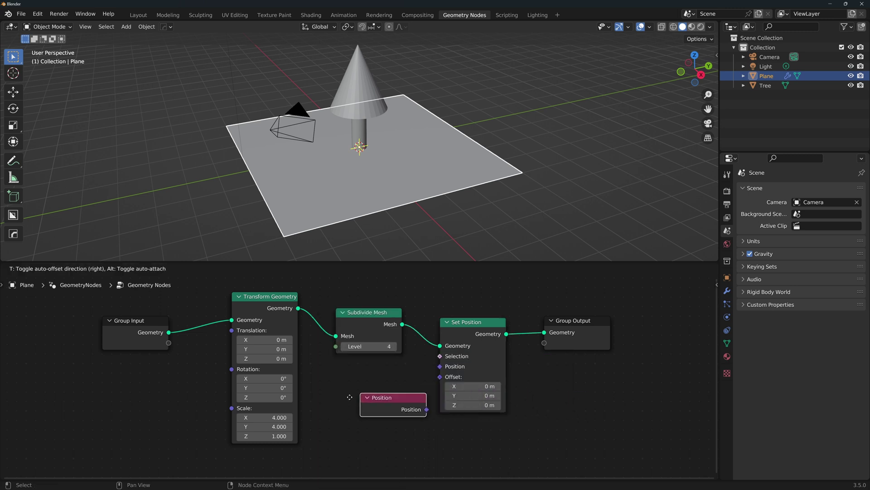
left_click(355, 426)
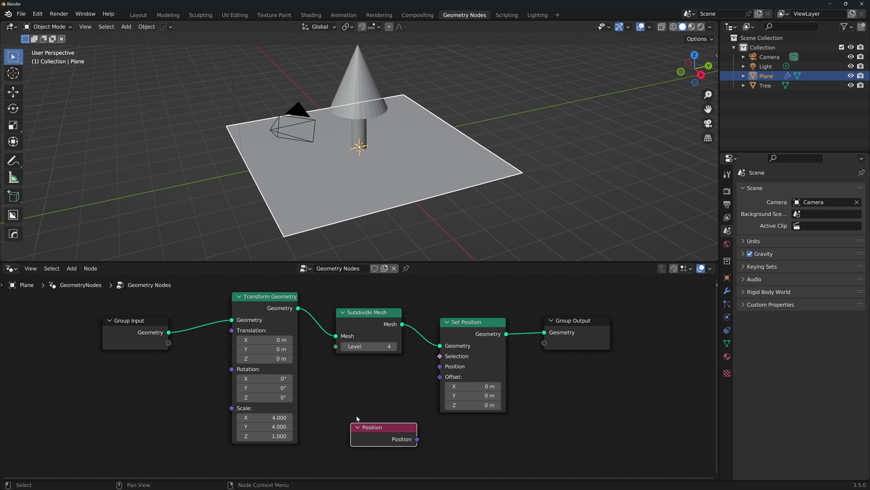
Enlarge the node editor area and add a Random Value node below the Position node.
left_click_drag(437, 232, 437, 213)
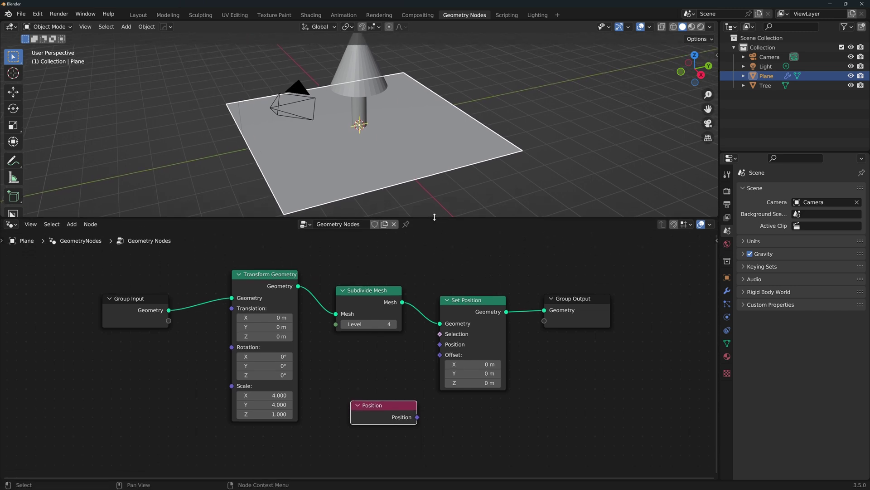
key("shift+a")
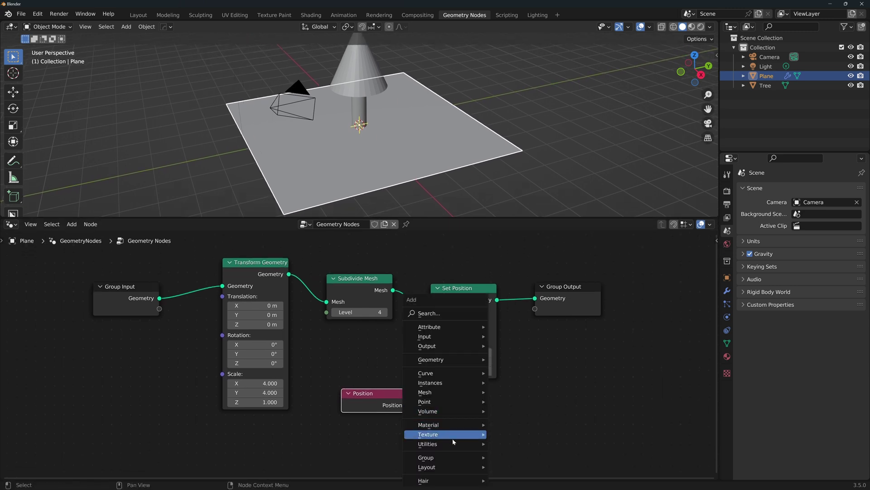
mouse_move(459, 444)
left_click(517, 436)
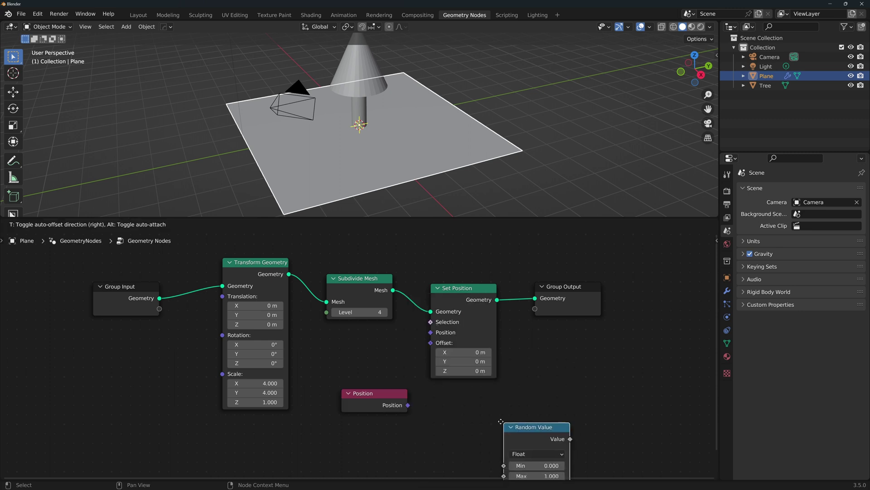
left_click(403, 444)
scroll(491, 410, "down", 1)
middle_click_drag(470, 402, 461, 374)
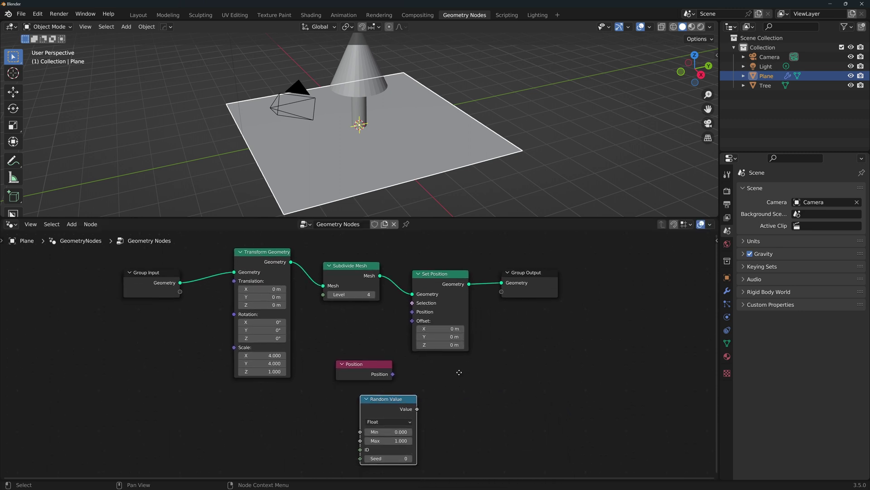
Switch the Random Value node to Vector and set the X and Y of its Max to 0.
left_click_drag(423, 218, 424, 185)
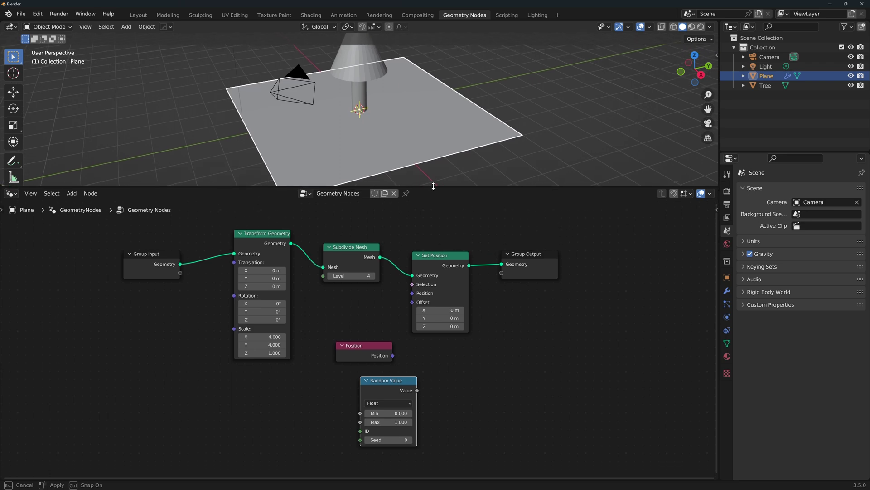
scroll(452, 282, "up", 1)
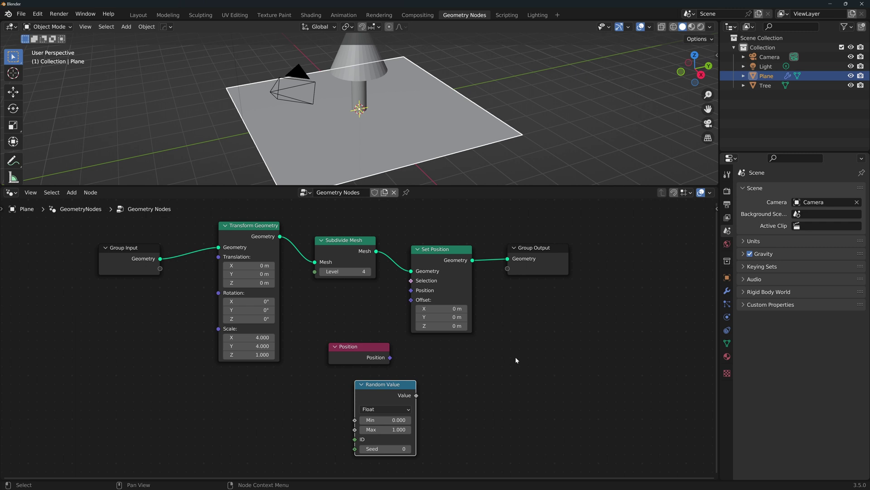
left_click(399, 409)
left_click(391, 438)
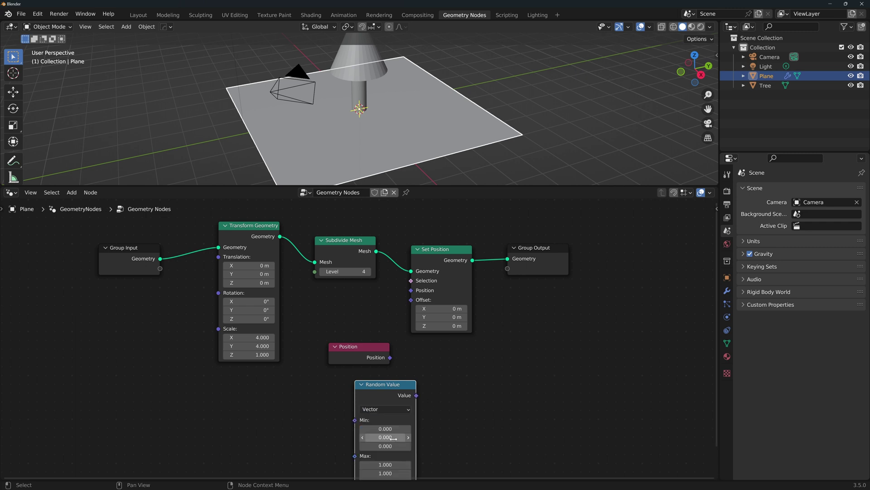
scroll(440, 415, "down", 2)
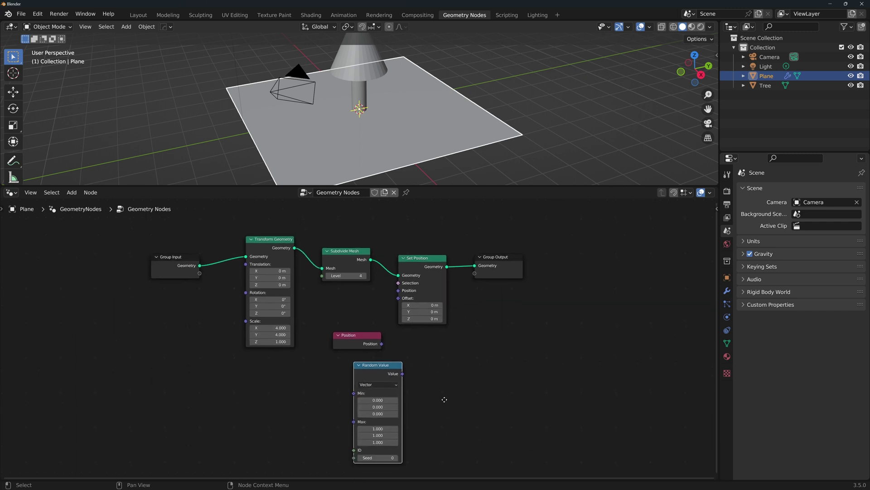
left_click_drag(375, 408, 375, 415)
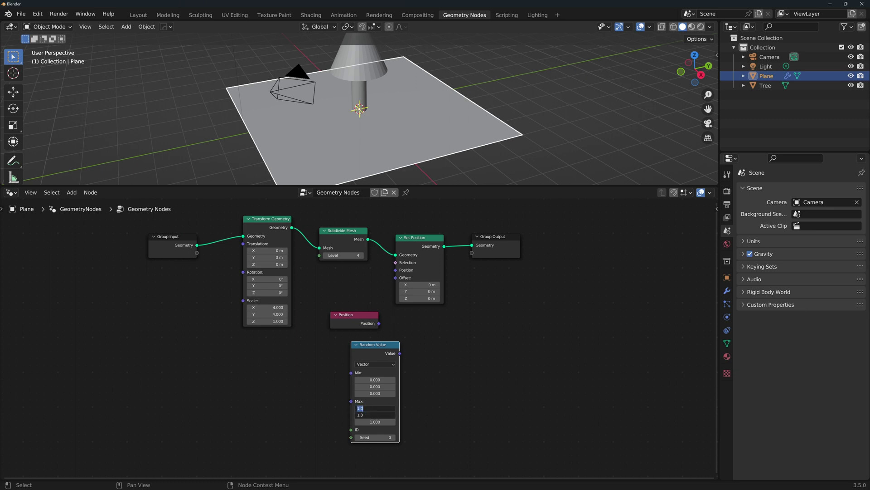
type("0")
key("Return")
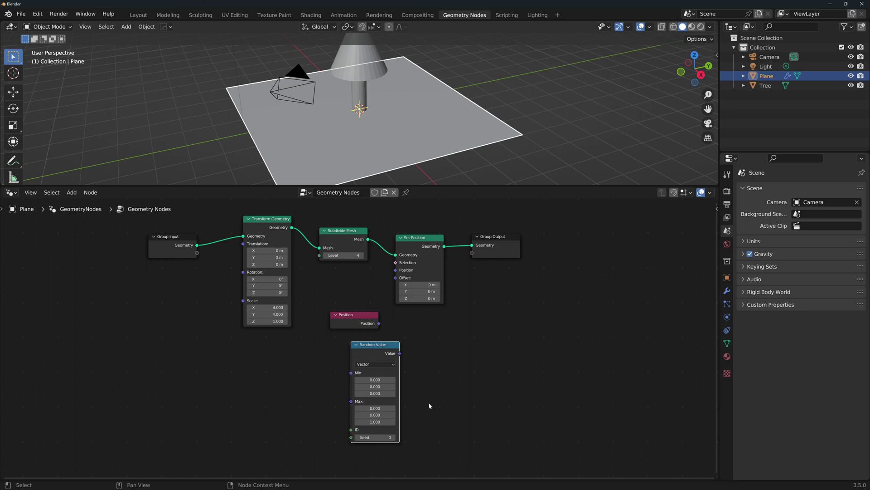
Add a Vector Math Add node combining Position and Random Value, and feed its result into Set Position's Position input.
key("shift+a")
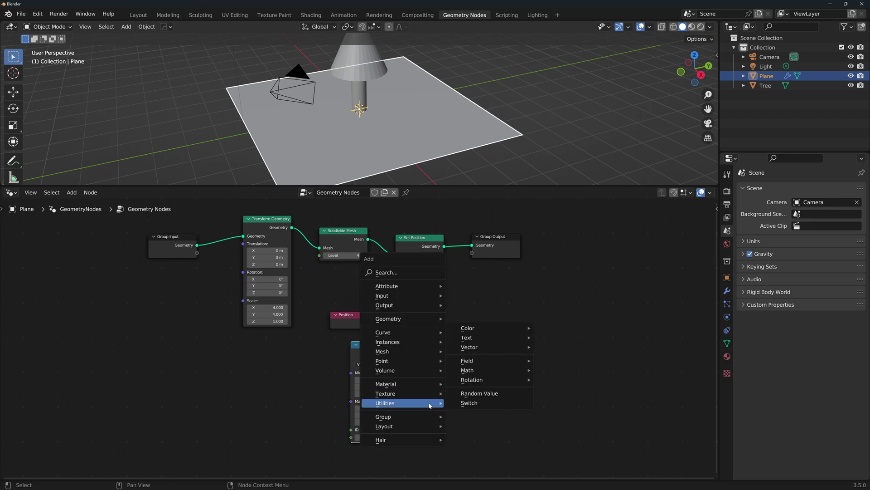
mouse_move(498, 347)
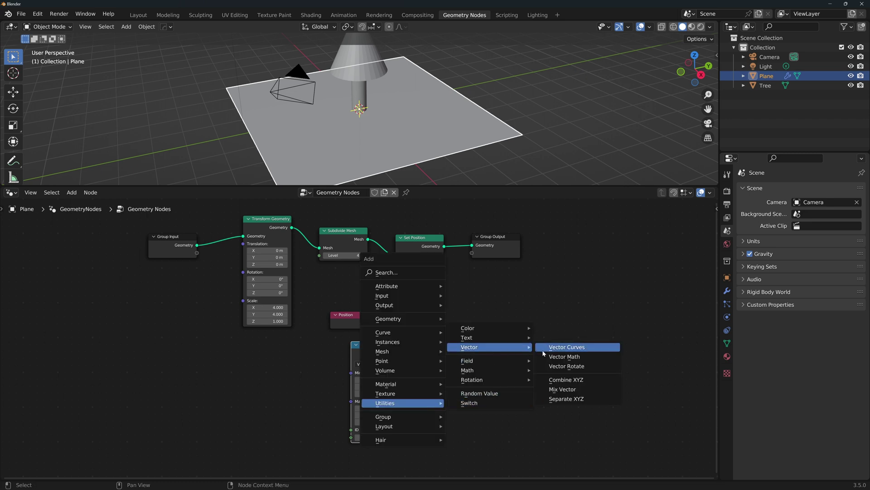
left_click(572, 356)
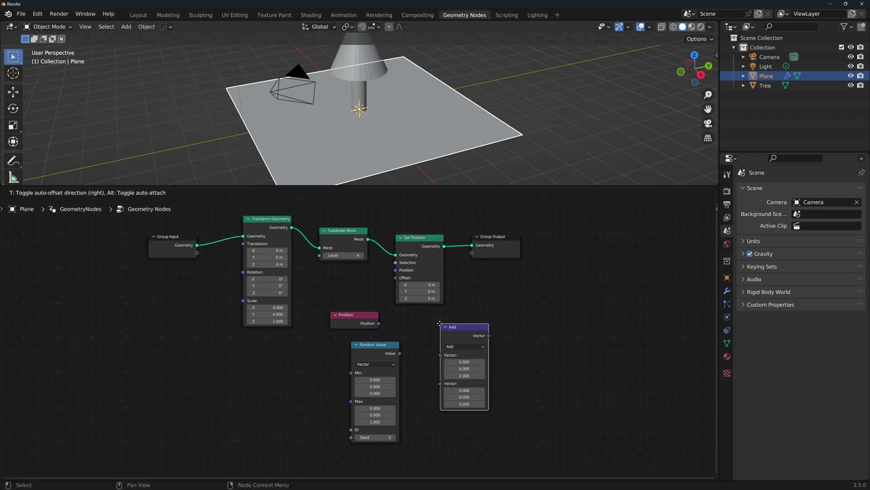
left_click(441, 326)
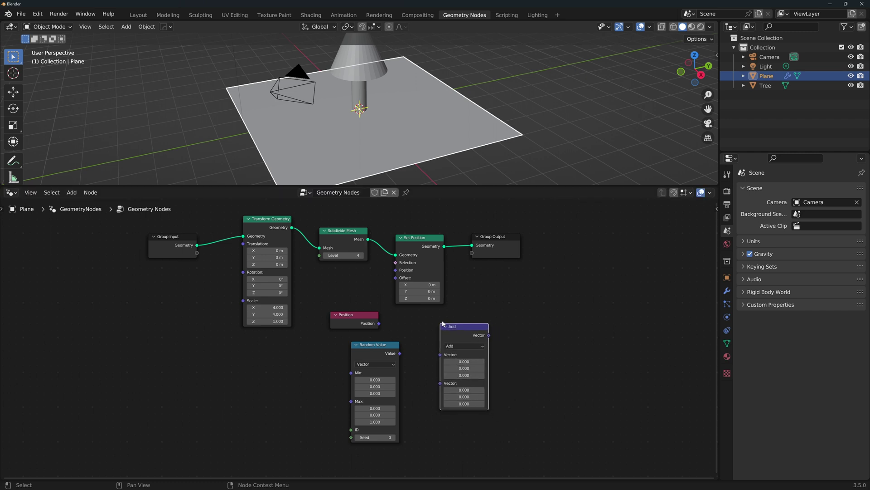
left_click_drag(379, 323, 439, 361)
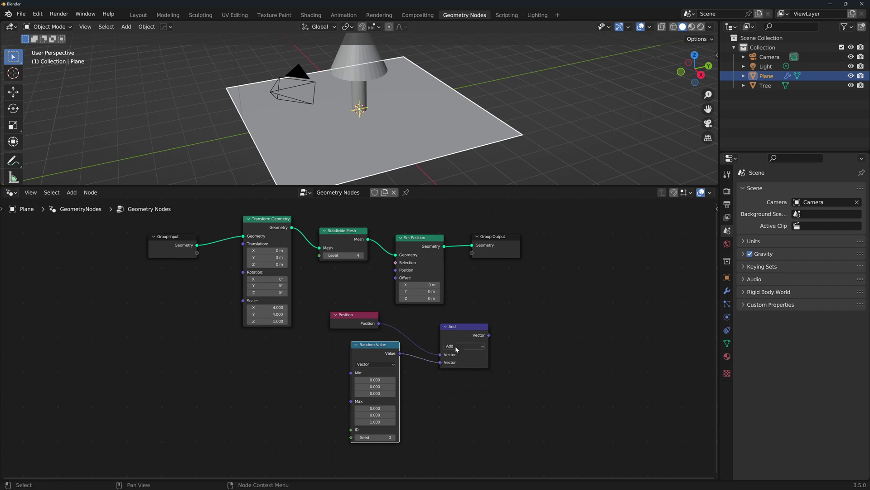
left_click_drag(489, 334, 396, 271)
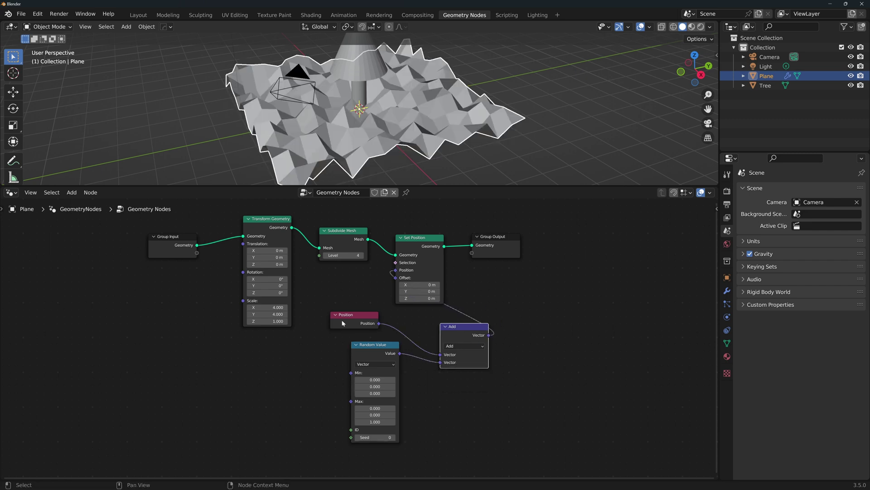
Rearrange the nodes so the links read clearly, and set the Random Value node's Max Z to 0.6.
left_click_drag(314, 320, 442, 381)
left_click_drag(457, 338, 318, 359)
left_click_drag(428, 245, 431, 276)
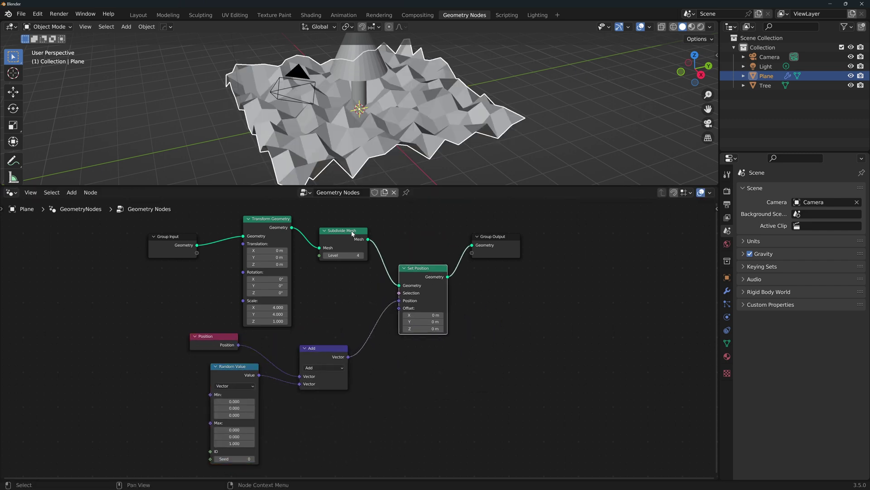
left_click_drag(353, 233, 354, 255)
left_click_drag(213, 336, 237, 337)
left_click_drag(234, 366, 242, 366)
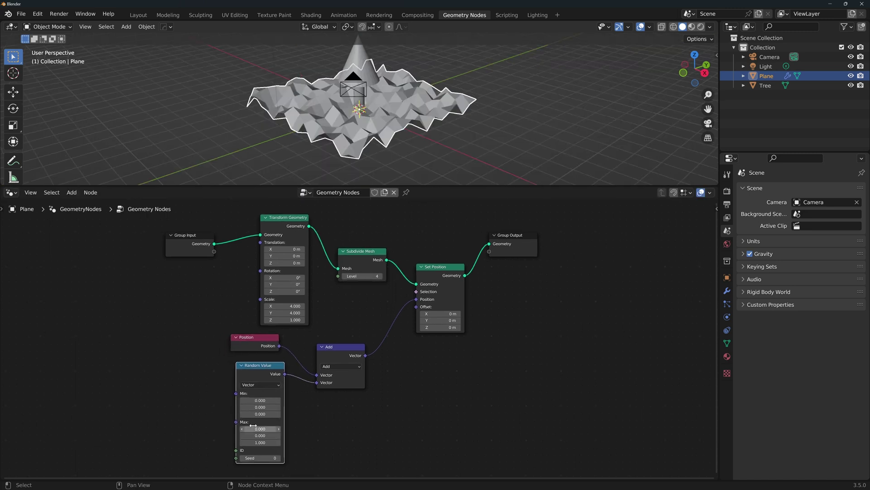
mouse_move(253, 442)
left_mouse_down()
mouse_move(238, 442)
mouse_move(254, 442)
left_mouse_up()
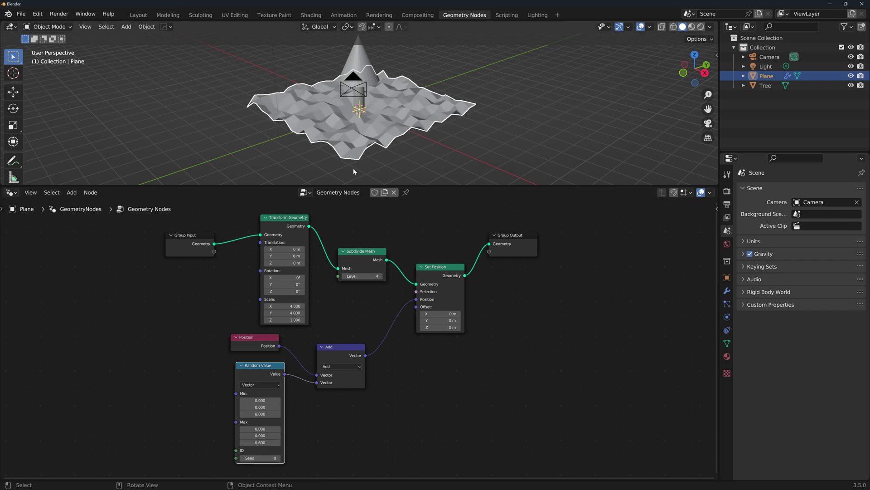
Enter Edit Mode on the plane and examine its base mesh against the generated terrain.
key("Tab")
middle_click_drag(370, 157, 390, 78)
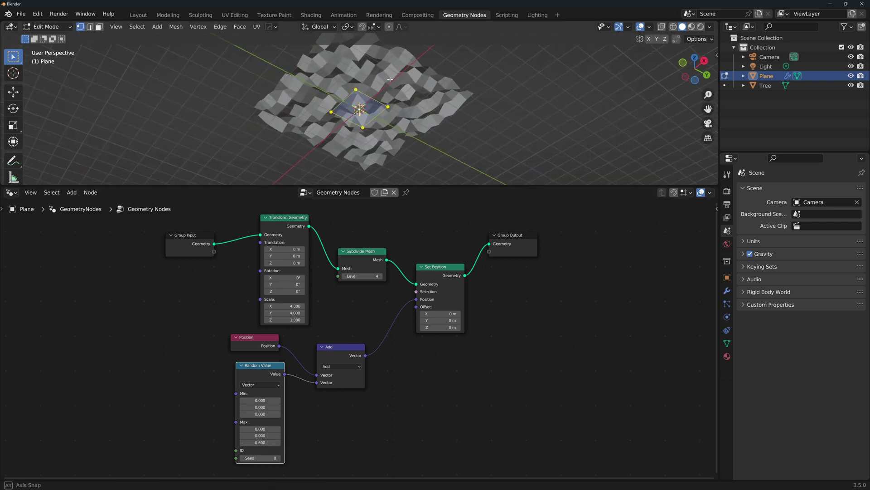
scroll(390, 79, "up", 3)
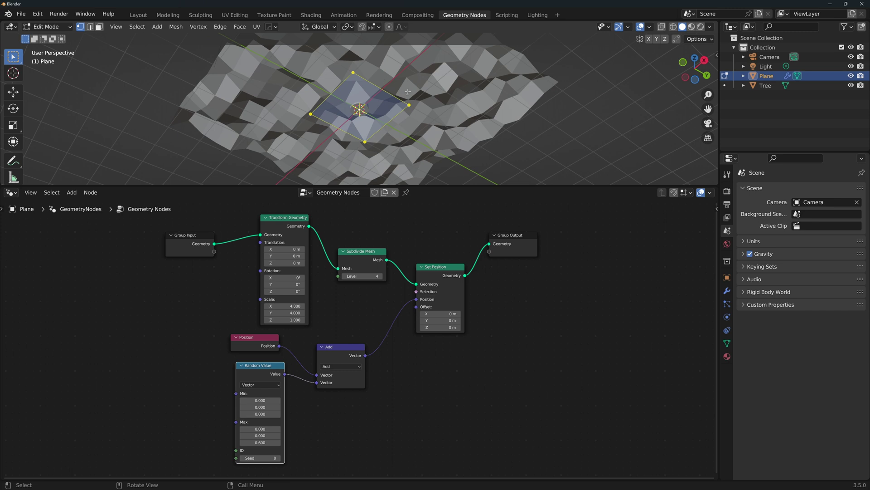
Toggle the viewport display of the plane's Geometry Nodes modifier, and remove the modifier to view the bare plane.
left_click(727, 291)
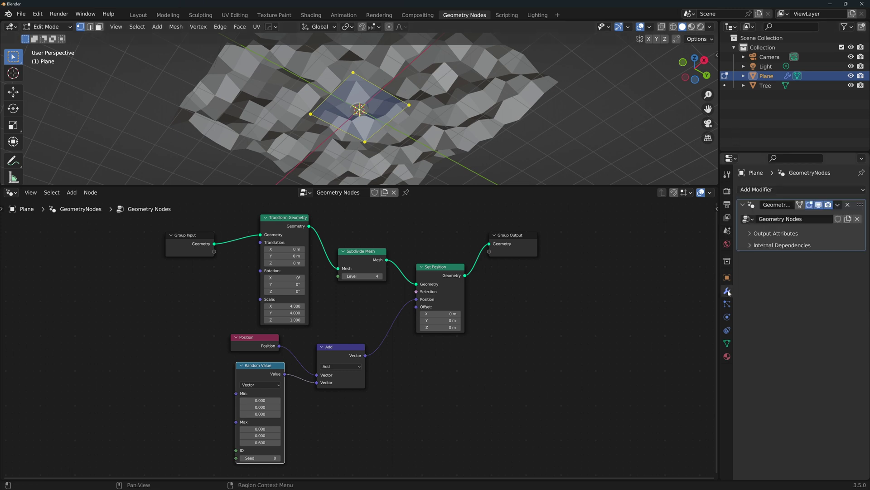
left_click(819, 205)
left_click(819, 205)
left_click(819, 205)
left_click(819, 205)
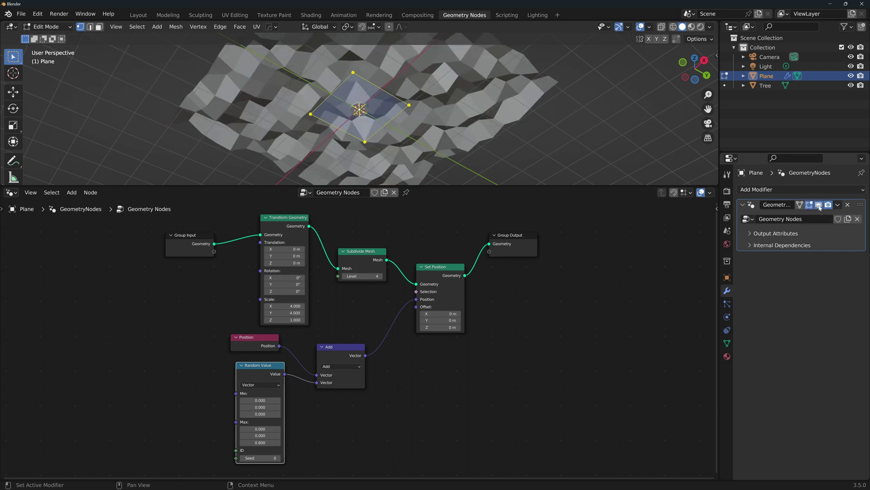
left_click(849, 205)
middle_click_drag(503, 136, 524, 176)
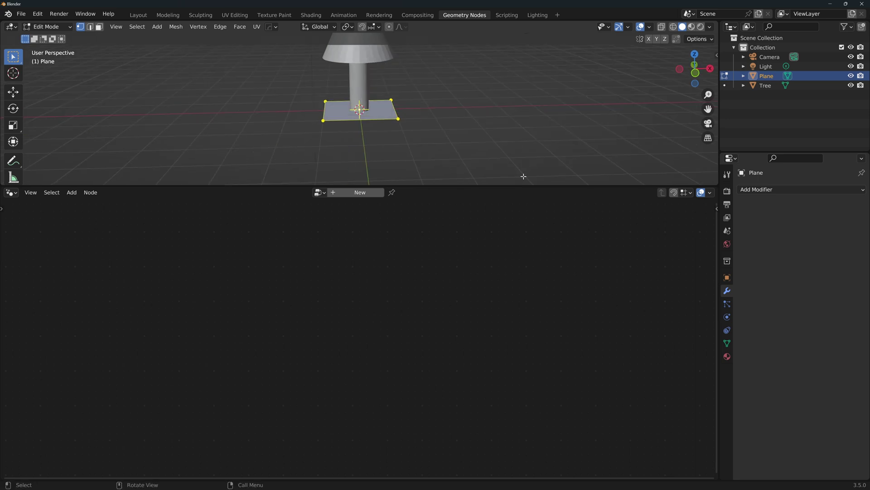
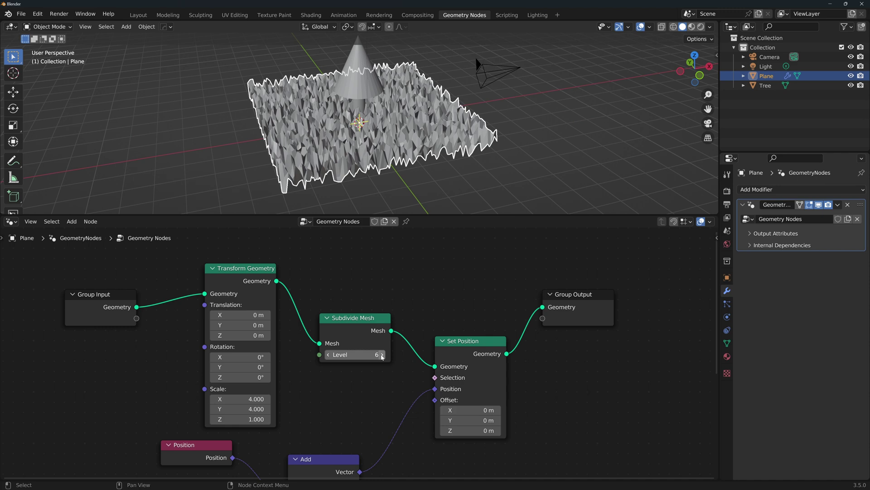
Set the Subdivide Mesh level to 4 and delete the Random Value node.
left_click(329, 354)
left_click(328, 355)
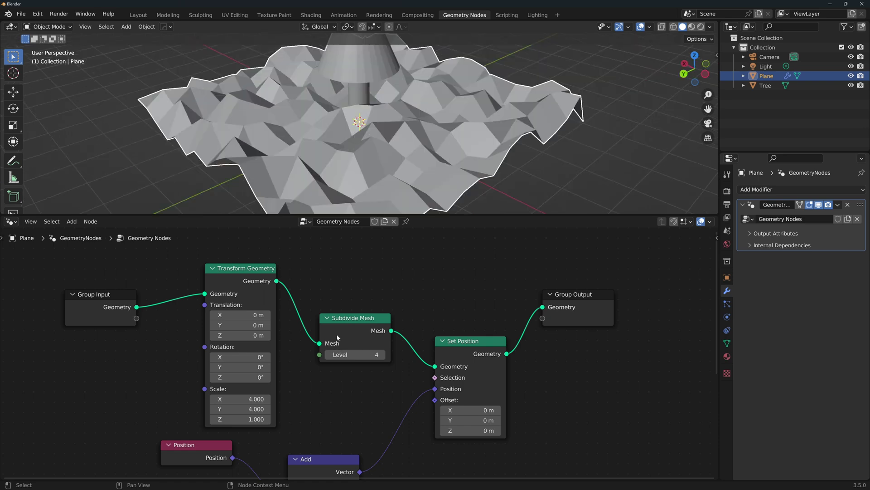
scroll(337, 334, "down", 2)
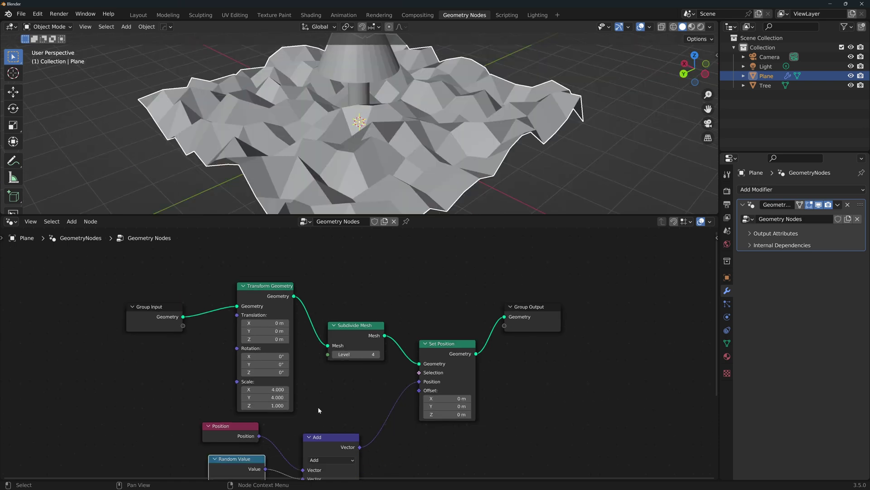
middle_click_drag(317, 406, 317, 336)
key("x")
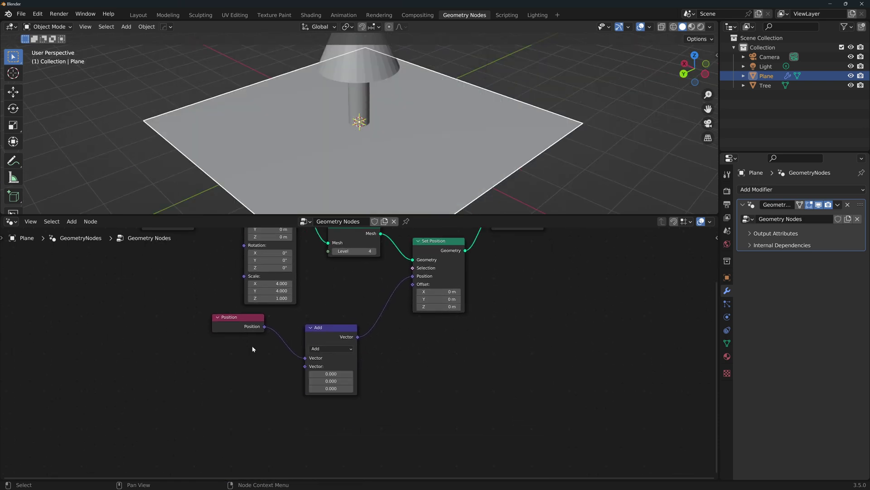
Add a Noise Texture node below the Position node and connect its Fac output to the Add node's second Vector input.
key("shift+a")
mouse_move(254, 339)
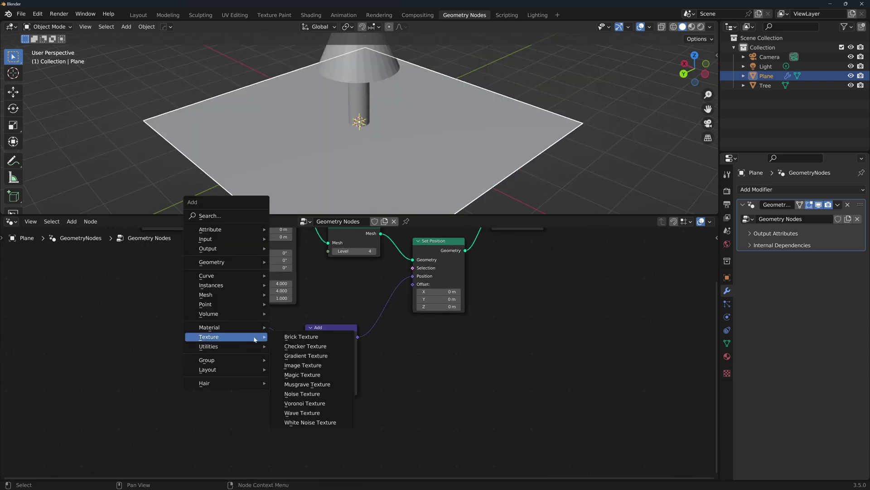
left_click(312, 393)
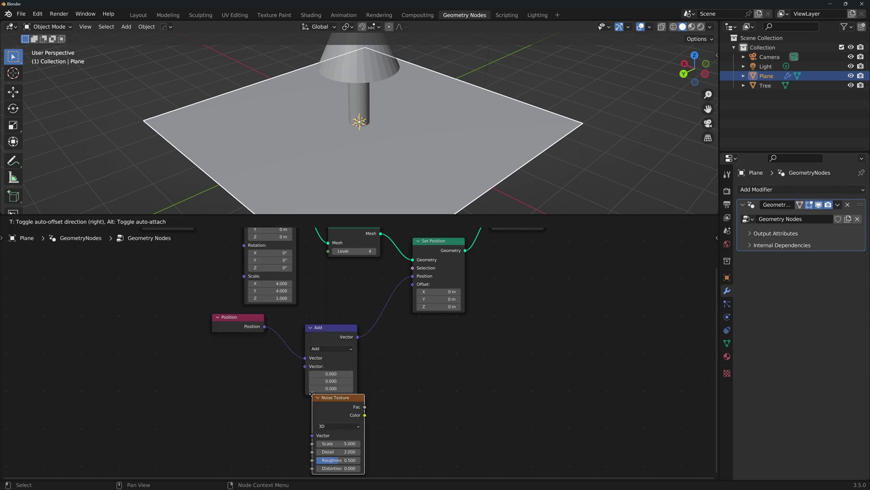
left_click(174, 360)
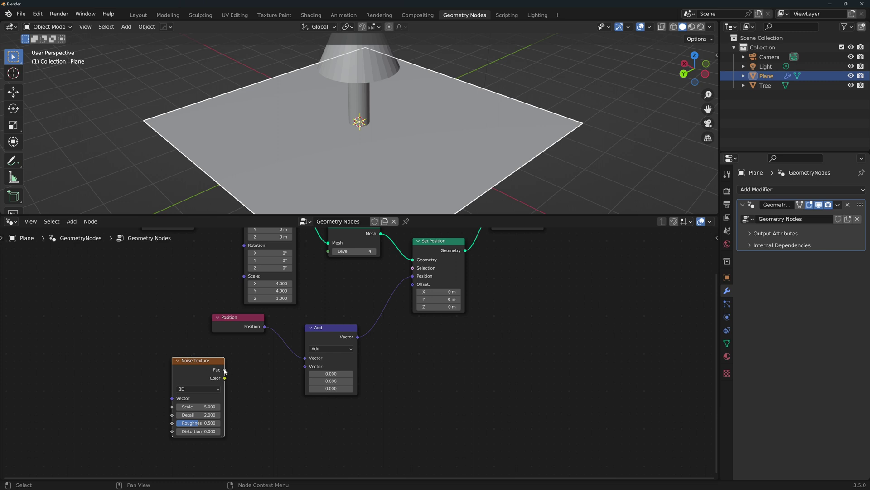
left_click_drag(225, 370, 301, 367)
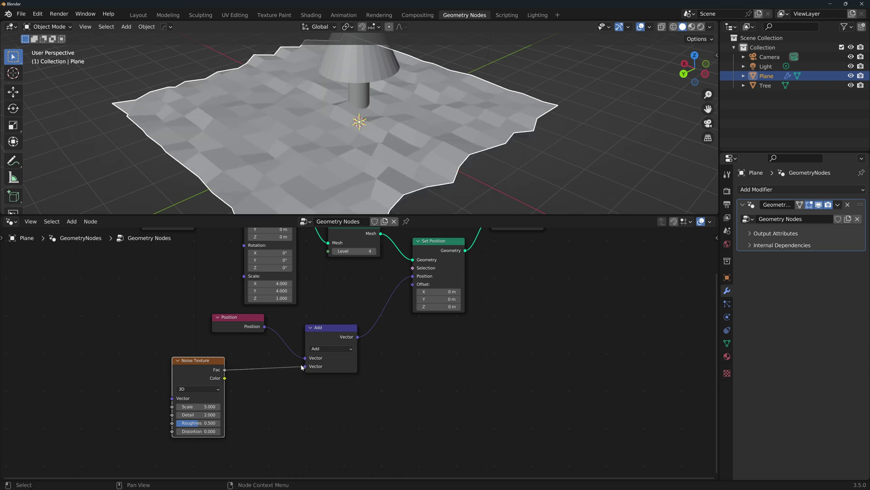
Try higher Subdivide Mesh levels to compare the terrain detail, and return the level to 4.
key("Home")
middle_click_drag(399, 149, 367, 110)
key("KP_7")
left_click(370, 315)
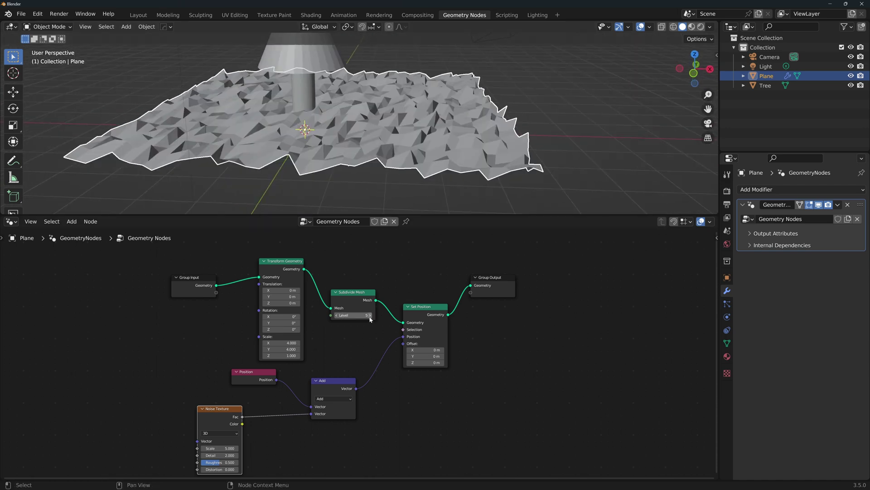
middle_click_drag(337, 181, 371, 161)
left_click(370, 315)
left_click(336, 315)
left_click(336, 315)
Insert a Combine XYZ node between Noise Texture and Add, and route the noise Fac into its Z input.
middle_click_drag(315, 447, 325, 386)
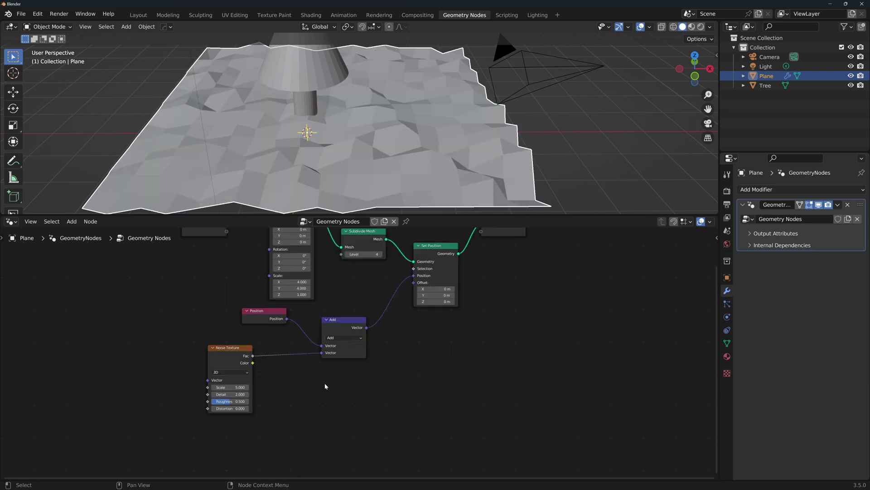
key("shift+a")
mouse_move(324, 386)
mouse_move(391, 403)
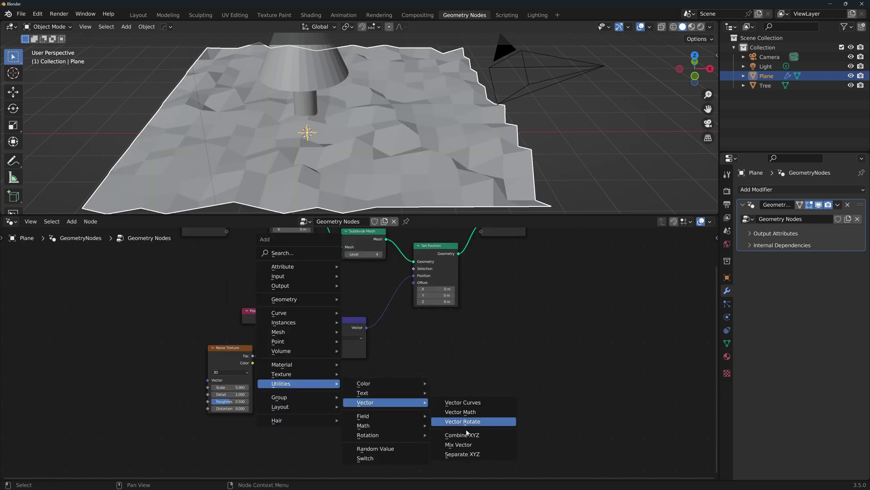
left_click(467, 434)
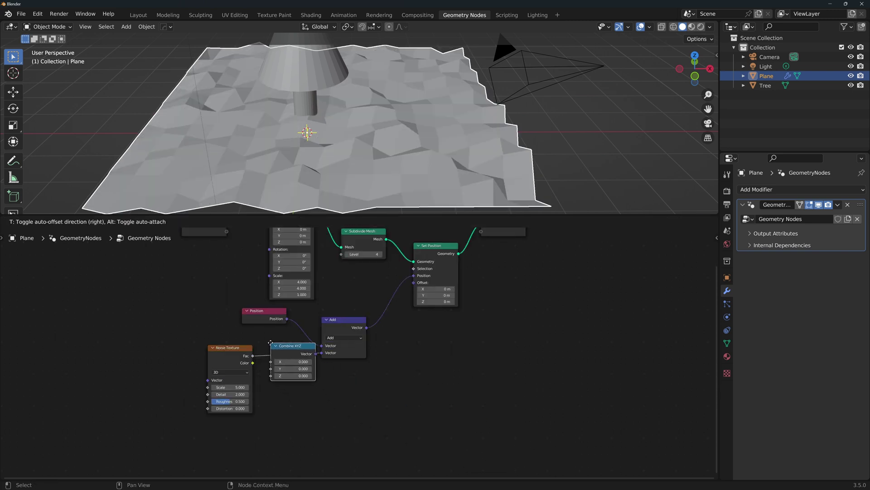
left_click(271, 341)
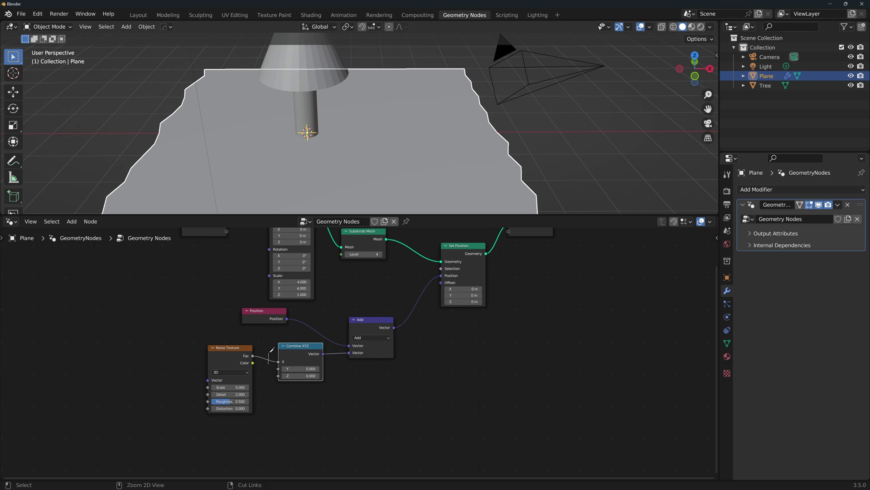
mouse_move(278, 361)
left_mouse_down()
mouse_move(263, 367)
mouse_move(278, 375)
left_mouse_up()
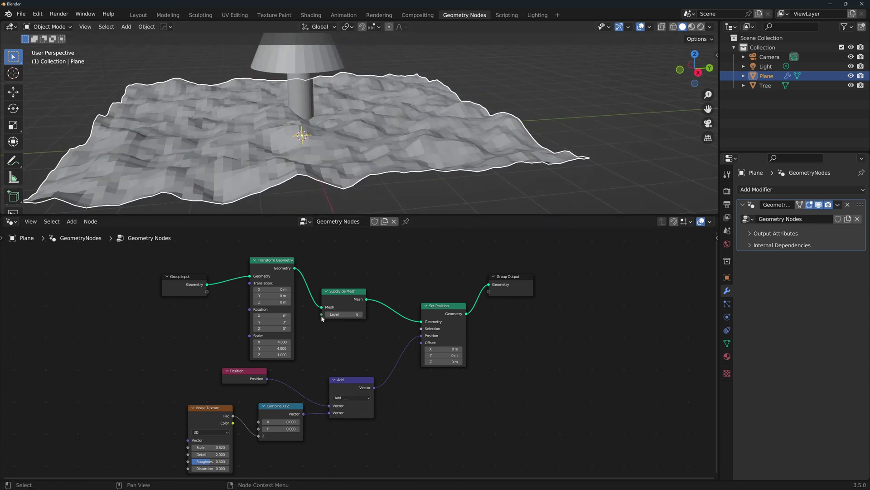
Set the Subdivide Mesh level to 5.
double_click(326, 316)
left_click(362, 316)
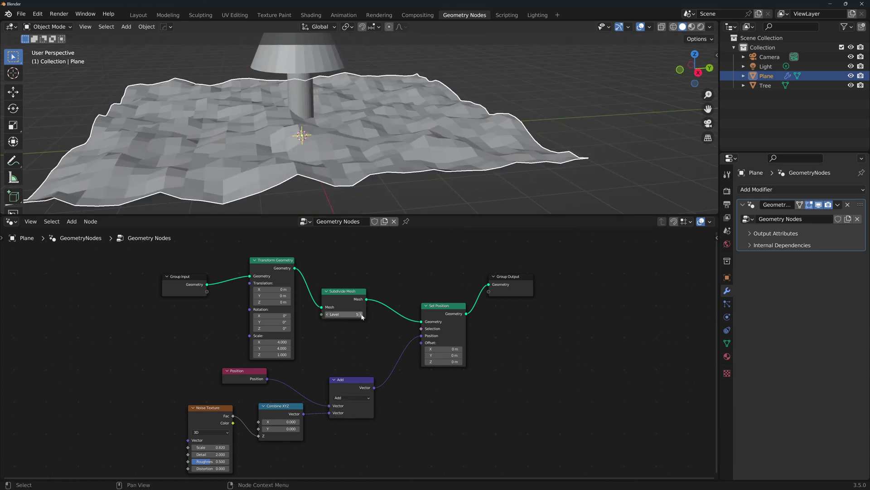
Set the Subdivide Mesh level to 7 for smoother terrain.
left_click(362, 315)
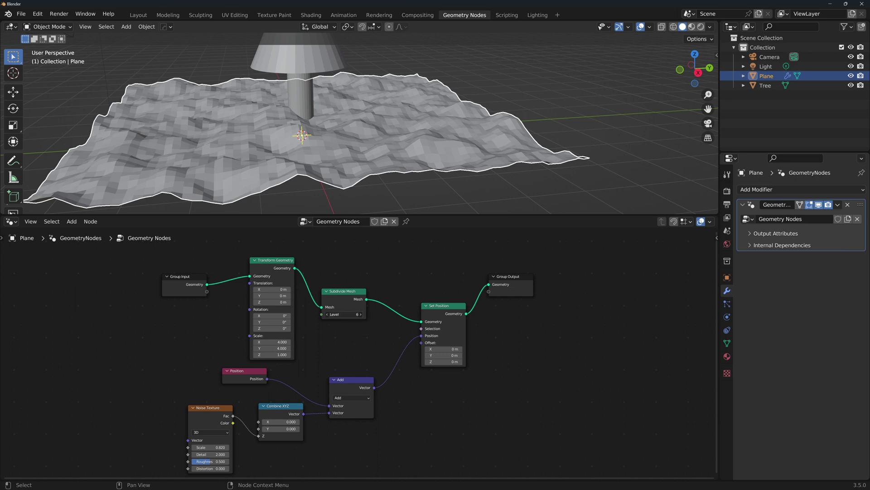
type("7")
key("Return")
middle_click_drag(292, 213, 452, 158)
left_click_drag(477, 214, 477, 303)
middle_click_drag(472, 253, 268, 202)
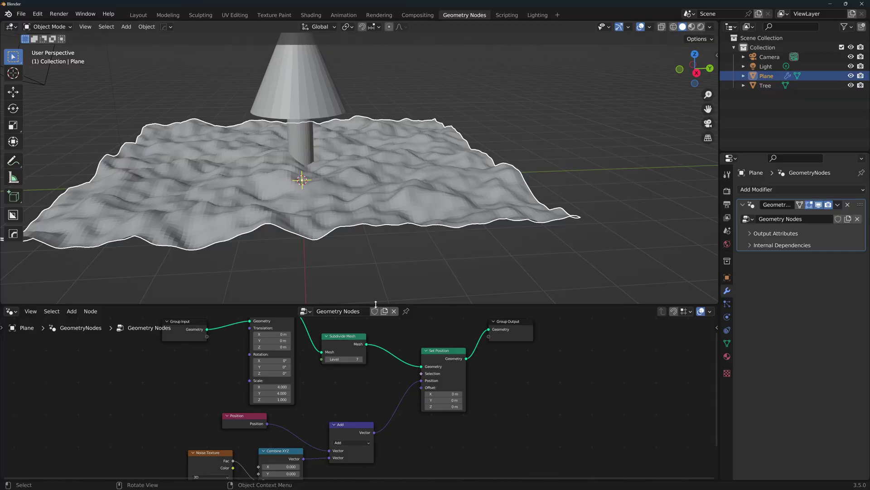
left_click_drag(376, 307, 376, 246)
Insert a Math node set to Multiply between Noise Texture and Combine XYZ, with a multiplier value of 2.270.
middle_click_drag(372, 365, 361, 352)
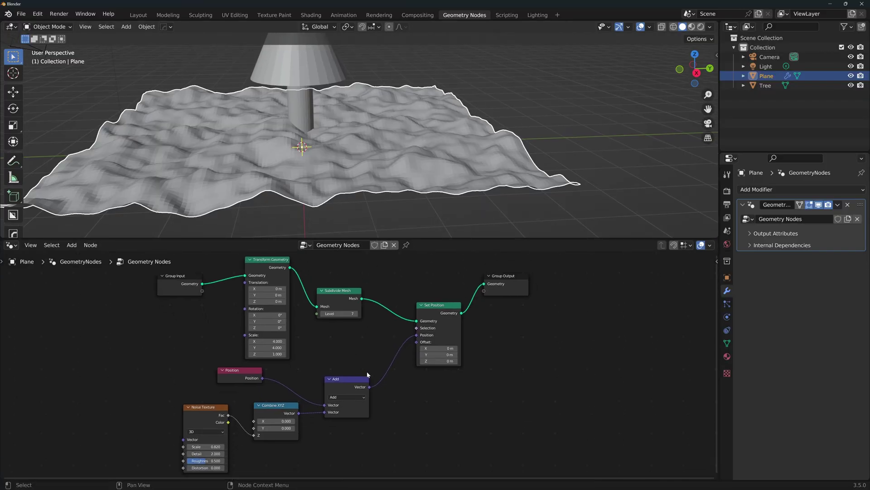
scroll(344, 381, "down", 2)
middle_click_drag(335, 412, 363, 341)
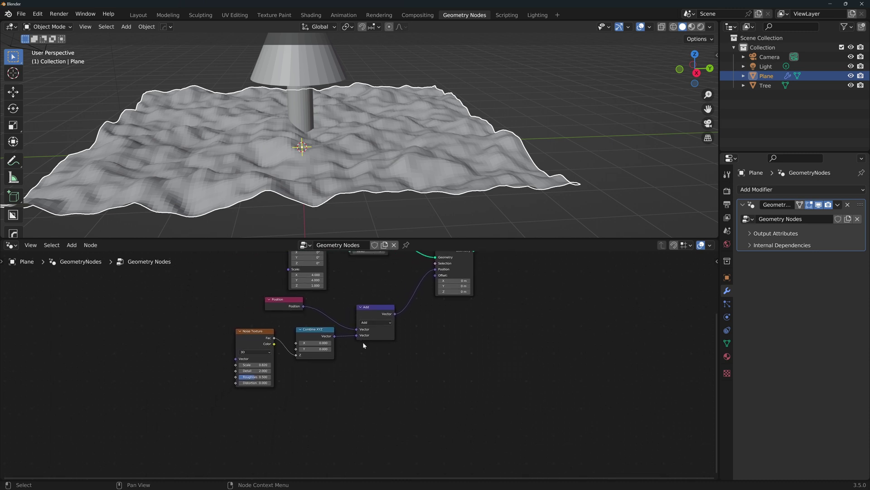
scroll(347, 356, "up", 2)
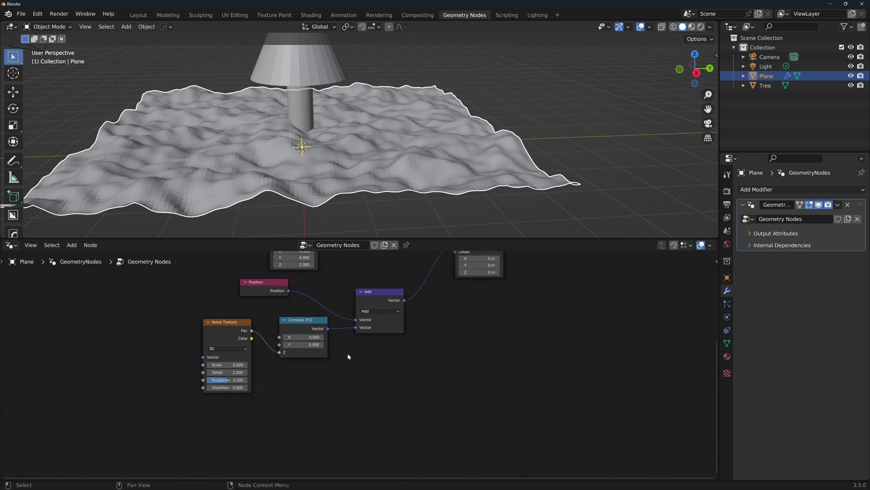
key("shift+a")
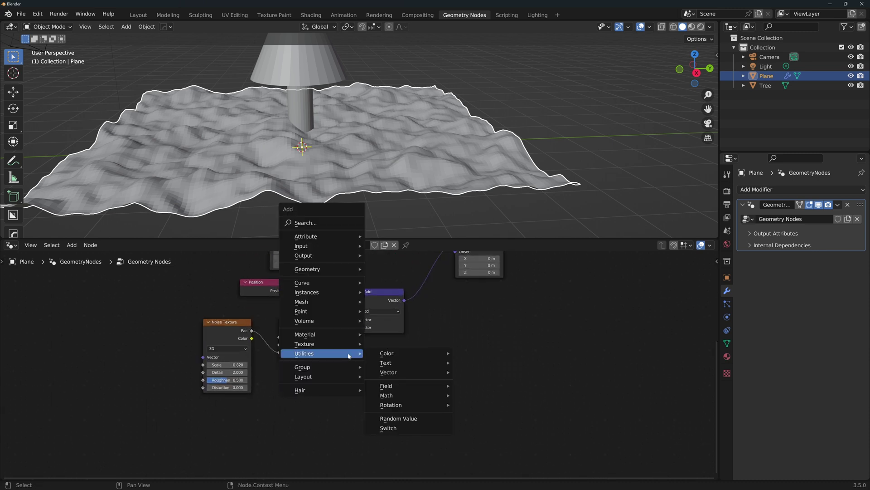
mouse_move(399, 395)
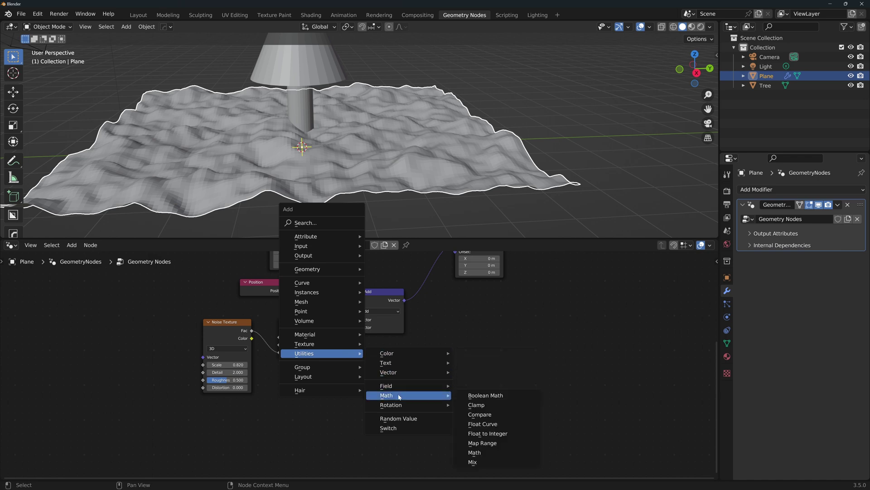
left_click(484, 452)
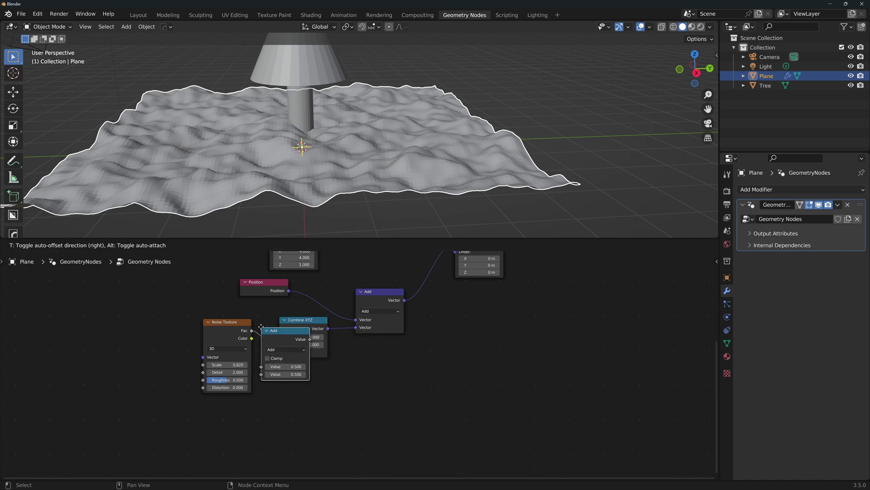
left_click(279, 327)
left_click(303, 349)
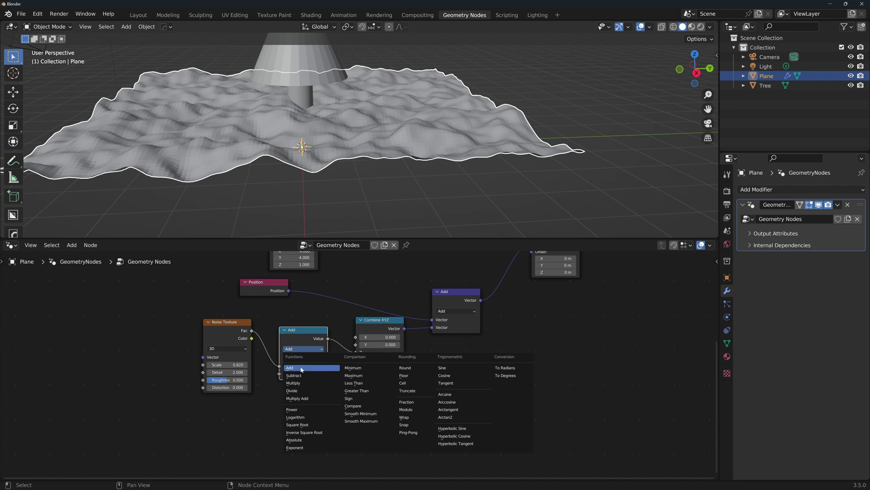
left_click(298, 385)
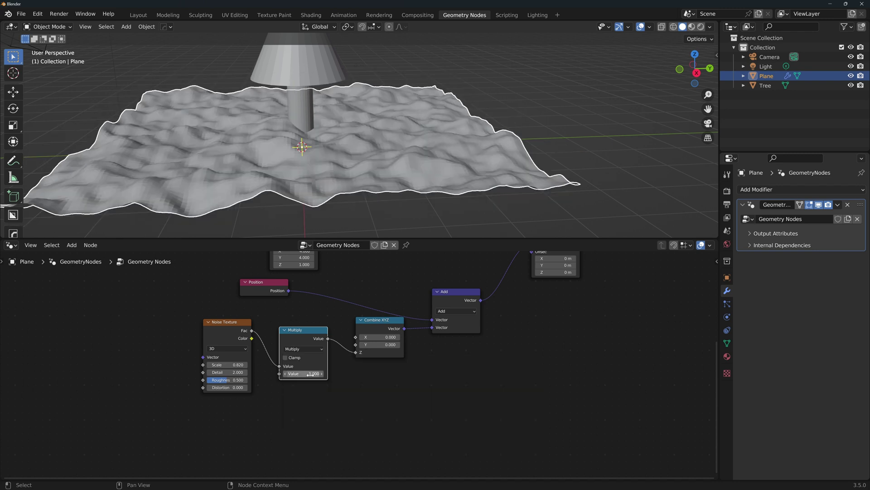
mouse_move(304, 373)
left_mouse_down("shift")
mouse_move(349, 373)
mouse_move(307, 374)
left_mouse_up("shift")
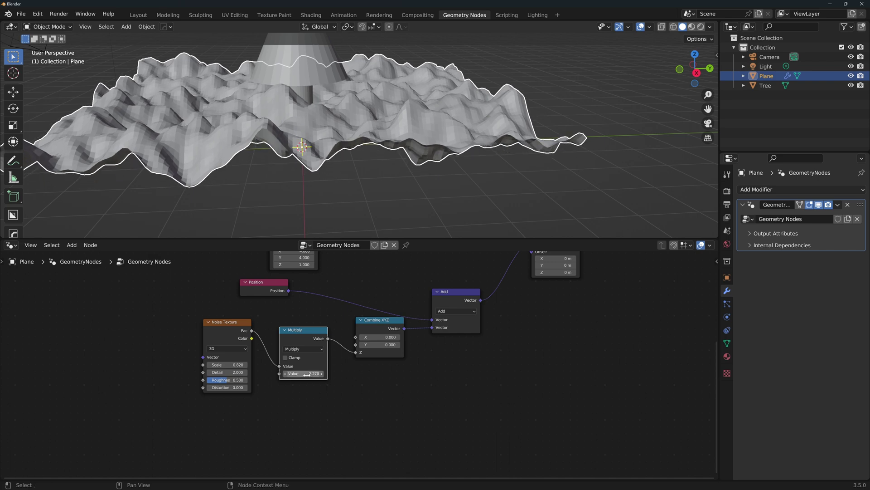
middle_click_drag(406, 155, 453, 151)
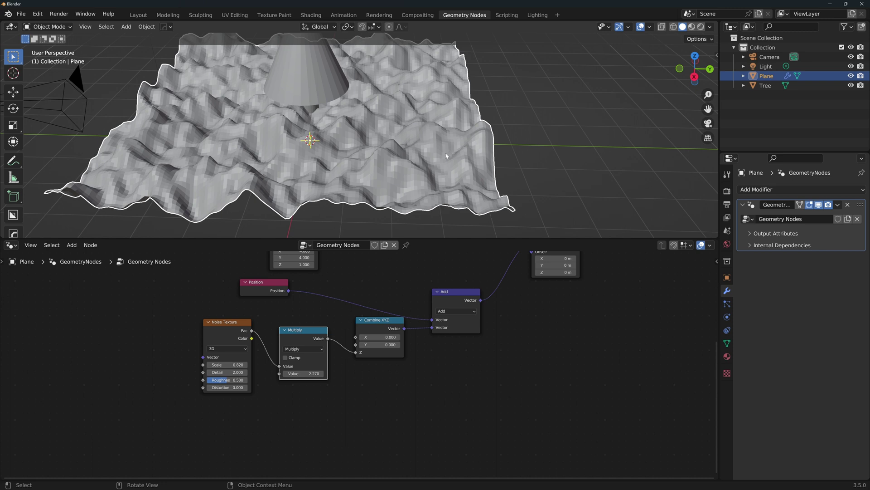
Insert an Instance on Points node between Set Position and Group Output.
scroll(462, 349, "down", 1)
middle_click_drag(461, 349, 400, 385)
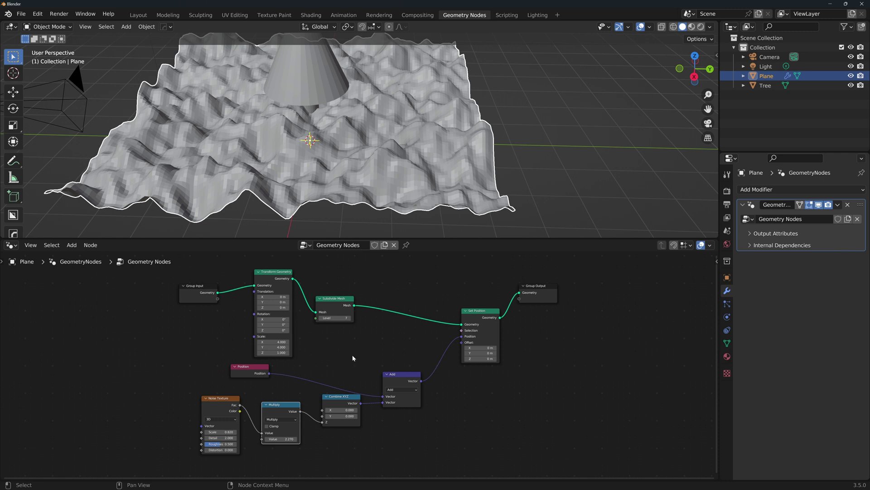
middle_click_drag(353, 355, 355, 339)
key("shift+a")
mouse_move(510, 386)
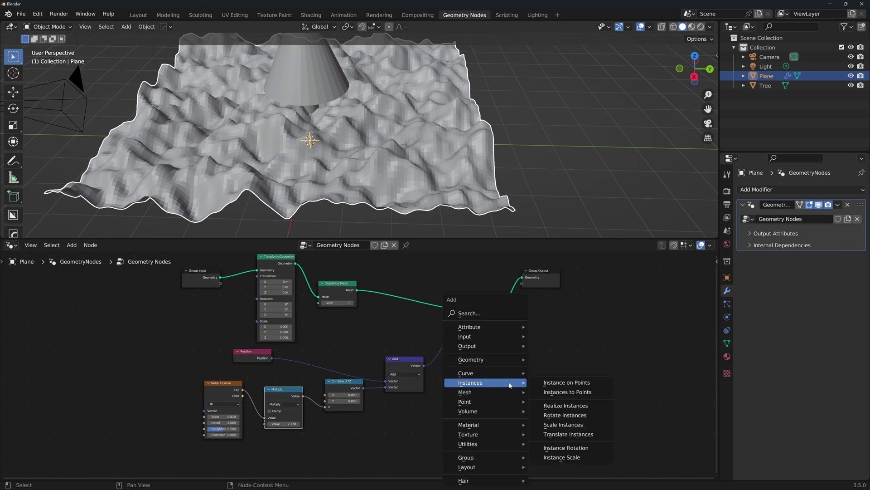
left_click(563, 386)
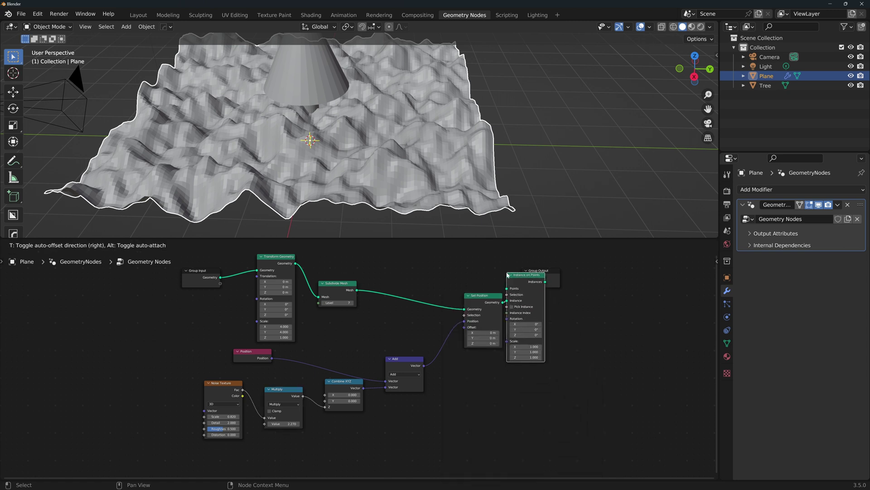
left_click(506, 275)
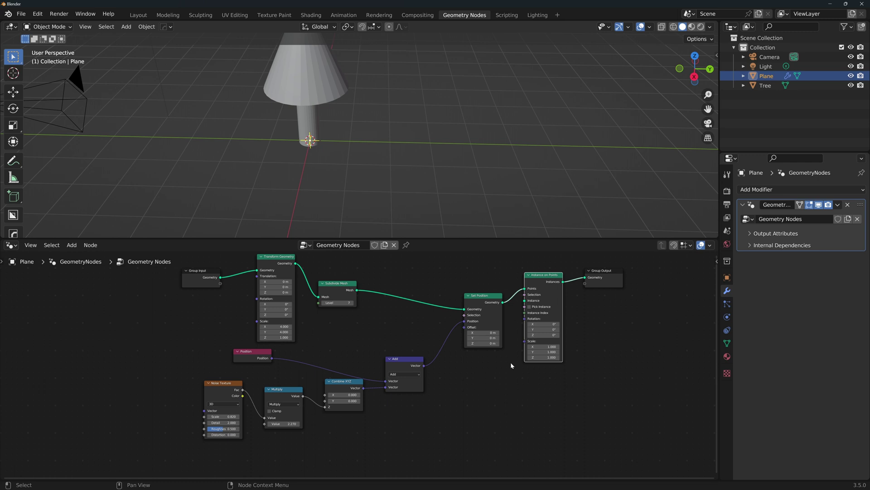
Insert a Join Geometry node before Group Output and also feed it the Set Position geometry, with Instance on Points placed below the link.
key("shift+a")
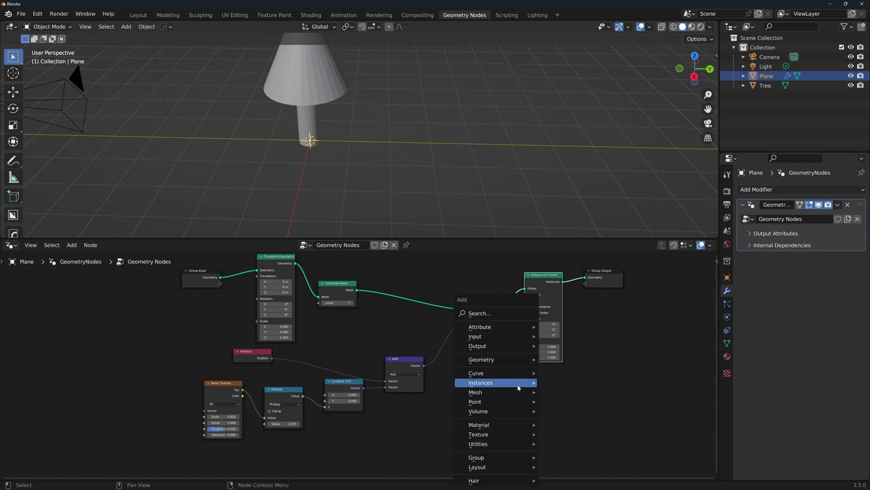
mouse_move(502, 359)
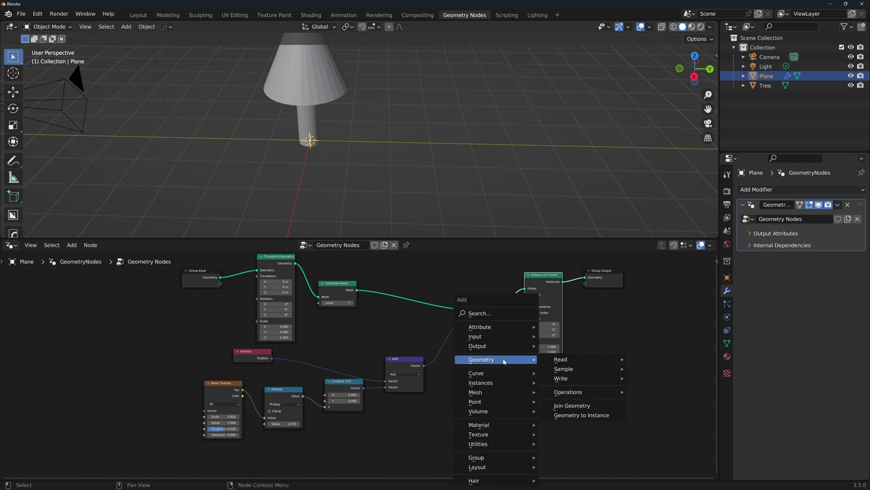
left_click(586, 407)
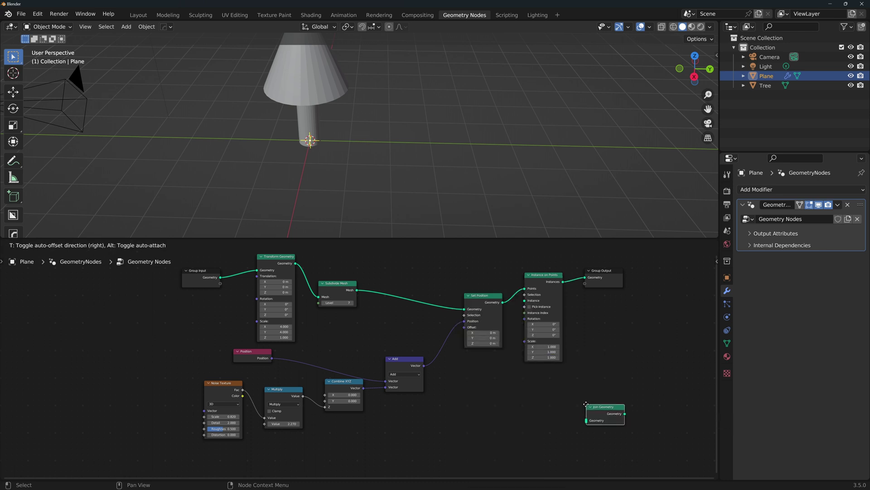
left_click(569, 277)
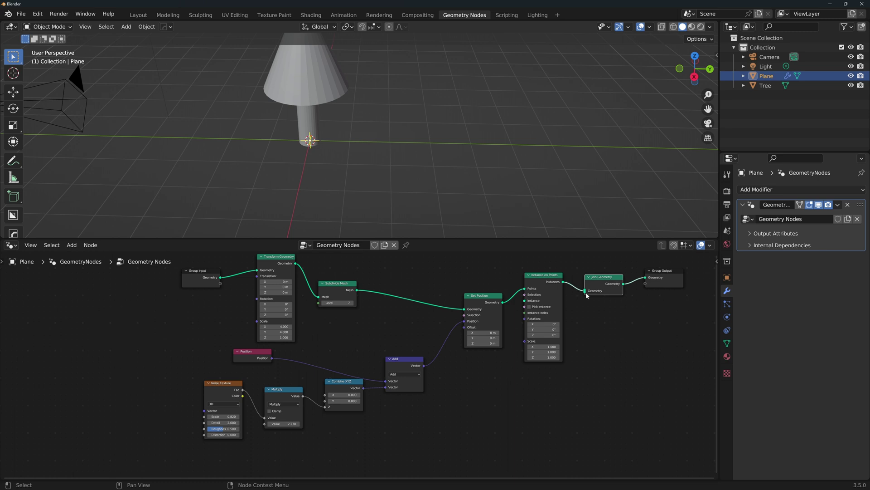
left_click_drag(503, 305, 585, 369)
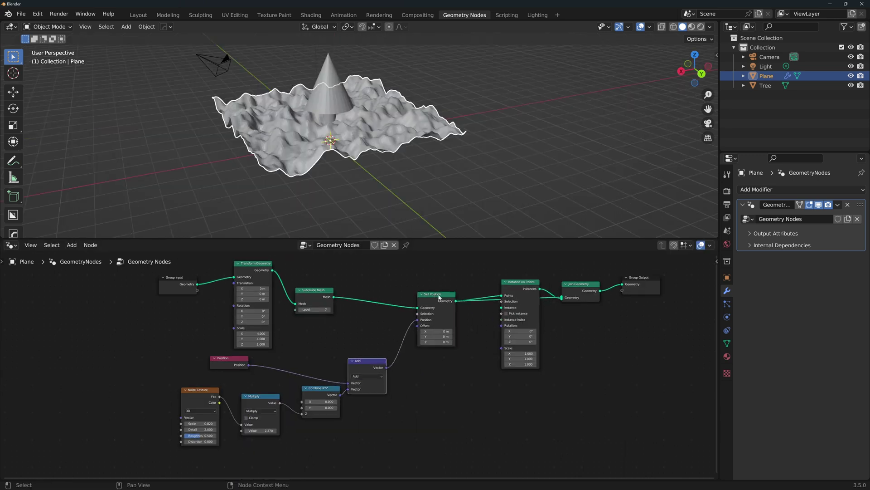
left_click_drag(513, 285, 499, 351)
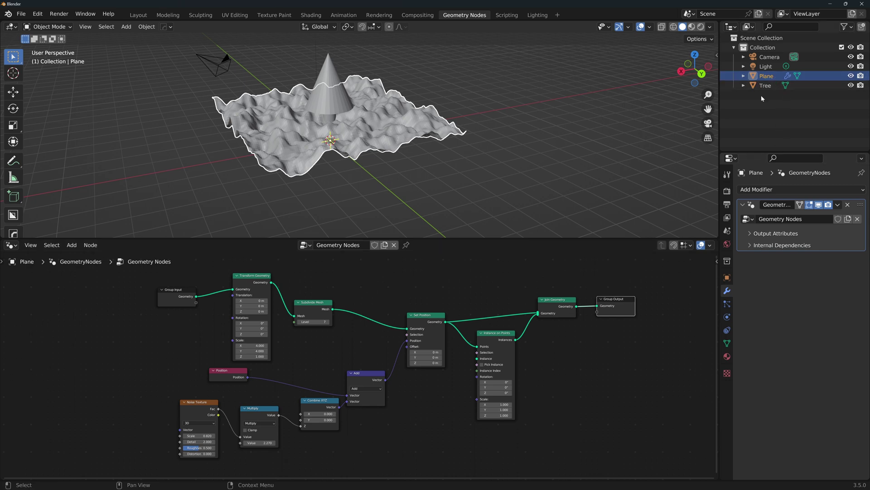
Use the Tree object as the instance for Instance on Points through an Object Info node, with a scale of 0.030 on all axes.
left_click_drag(769, 87, 419, 399)
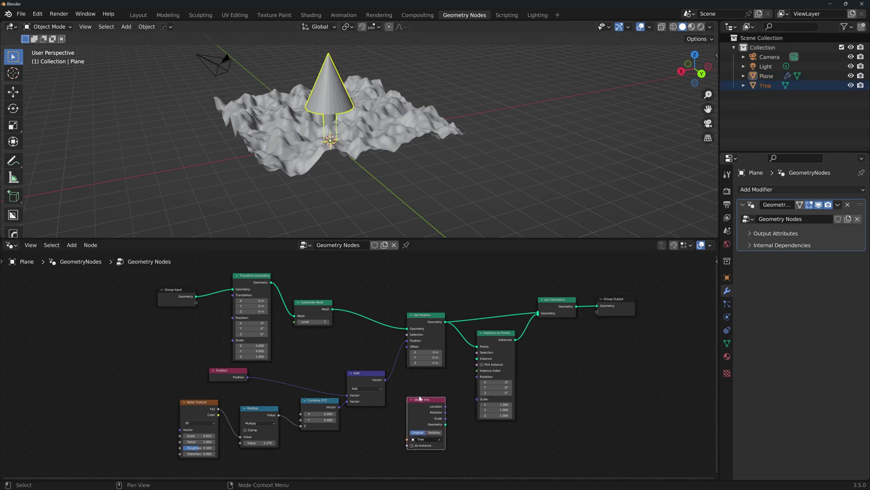
left_click_drag(446, 426, 476, 359)
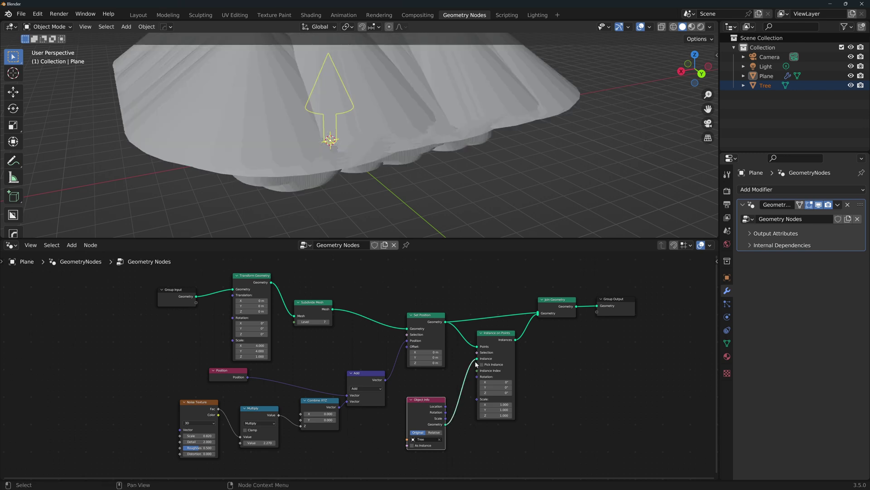
mouse_move(497, 415)
left_mouse_down()
mouse_move(497, 404)
mouse_move(537, 404)
mouse_move(488, 404)
left_mouse_up()
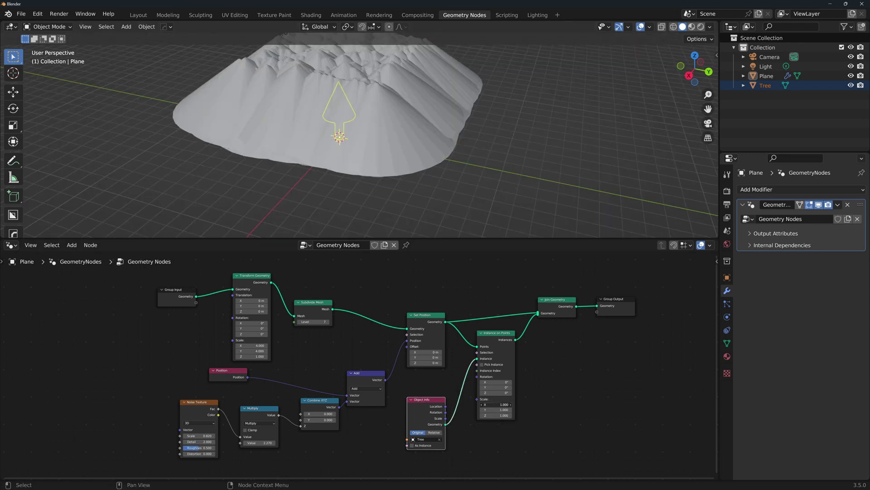
type("0")
key("Return")
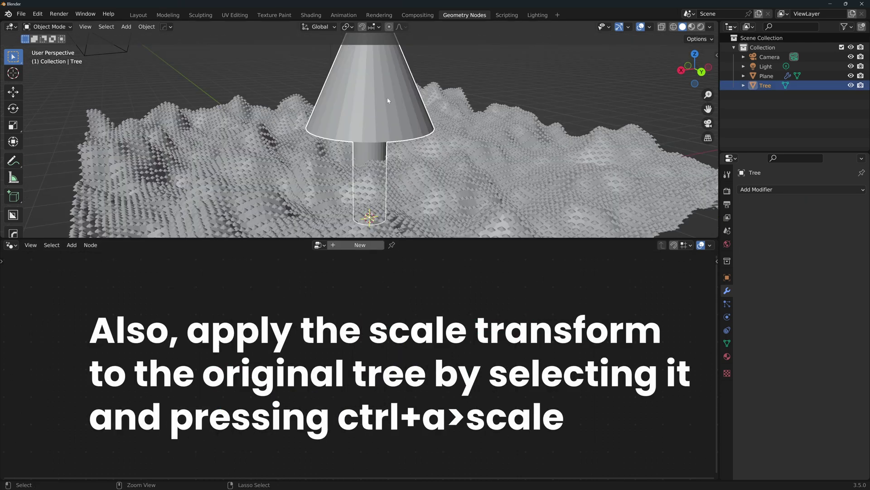
Apply the scale transform to the original Tree object.
key("ctrl+a")
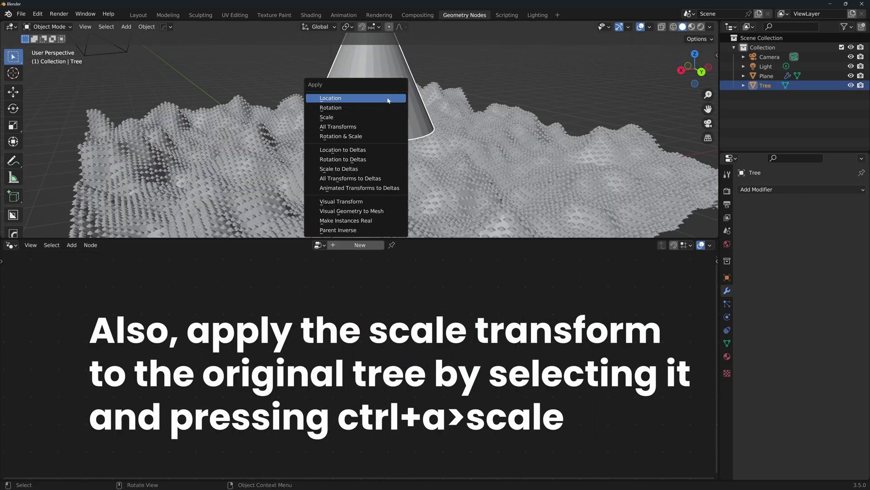
left_click(353, 118)
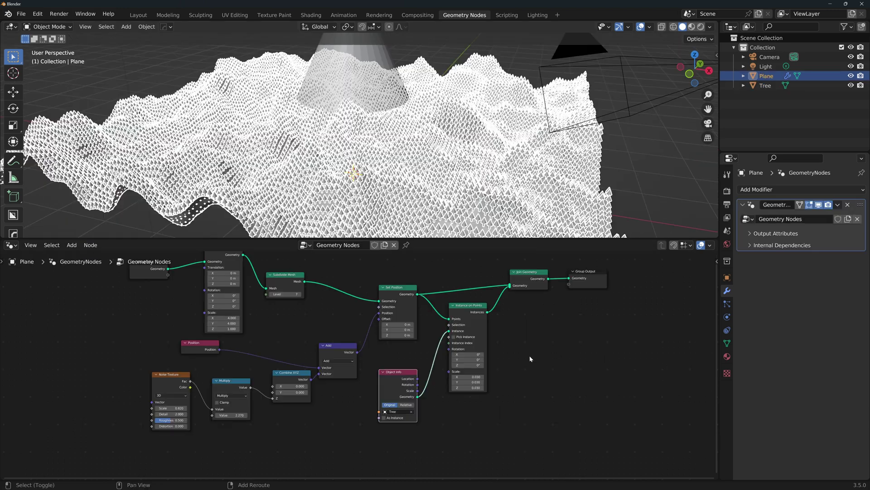
Insert a Distribute Points on Faces node between Set Position and Instance on Points, and switch its method to Poisson Disk.
key("shift+a")
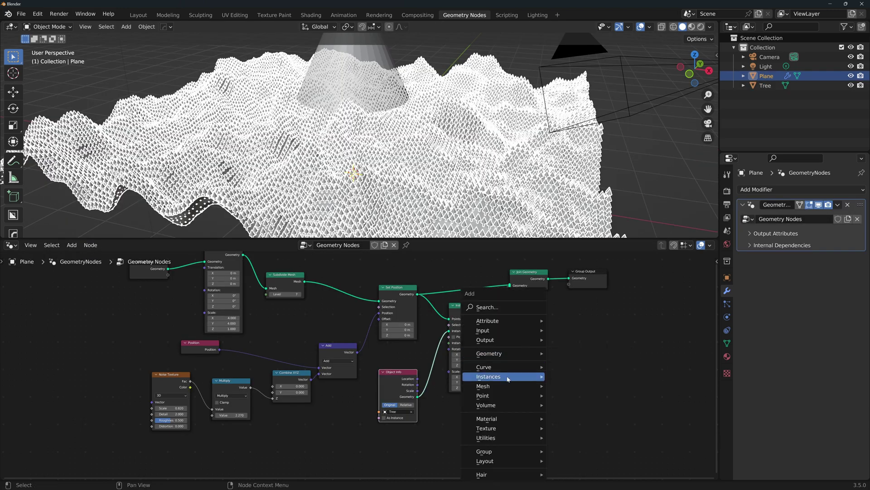
mouse_move(502, 398)
left_click(595, 405)
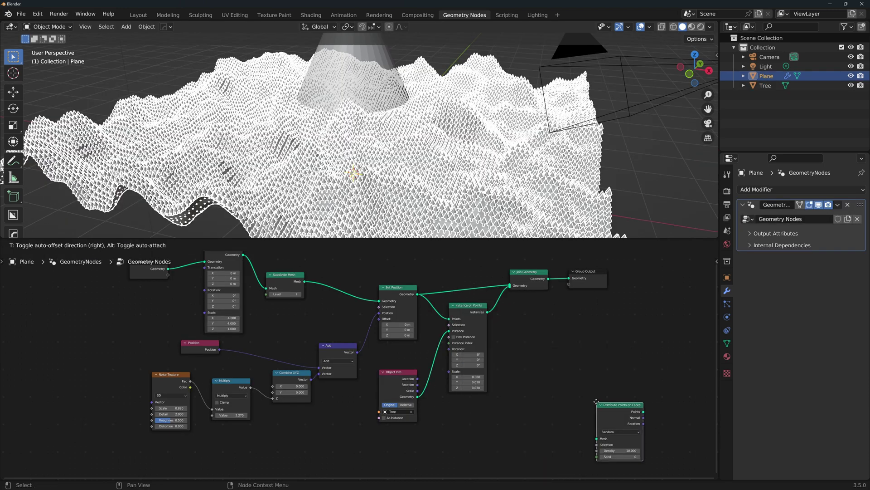
left_click(434, 308)
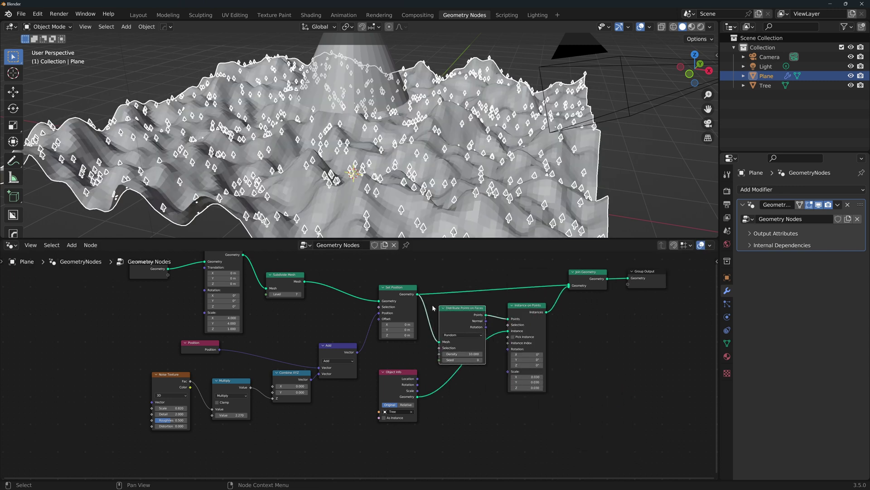
left_click(459, 338)
left_click(459, 346)
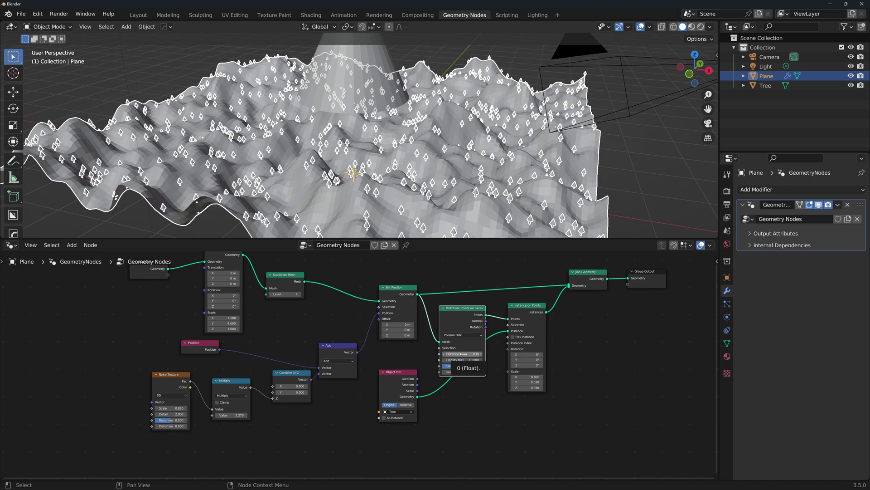
Set the point distribution's Distance Min to 0.05 m, Density Max to about 28.8 and Seed to 4.
left_click(463, 353)
type("0.05")
key("Return")
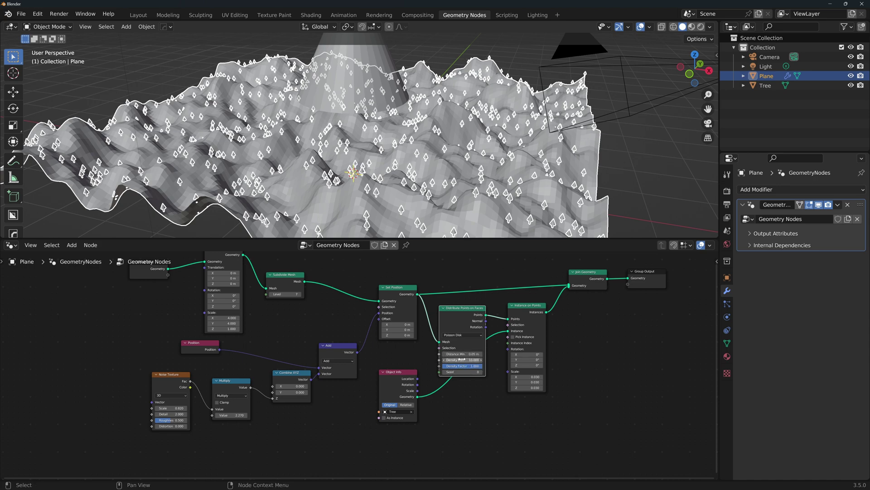
left_click_drag(462, 359, 487, 359)
middle_click_drag(408, 159, 521, 156)
left_click_drag(462, 372, 487, 371)
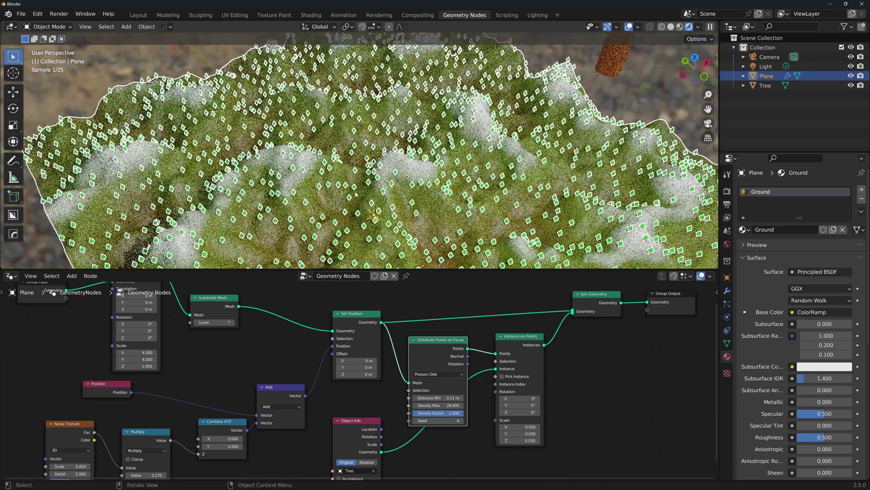
Set the Subdivide Mesh level to 8.
left_click(226, 322)
type("8")
key("Return")
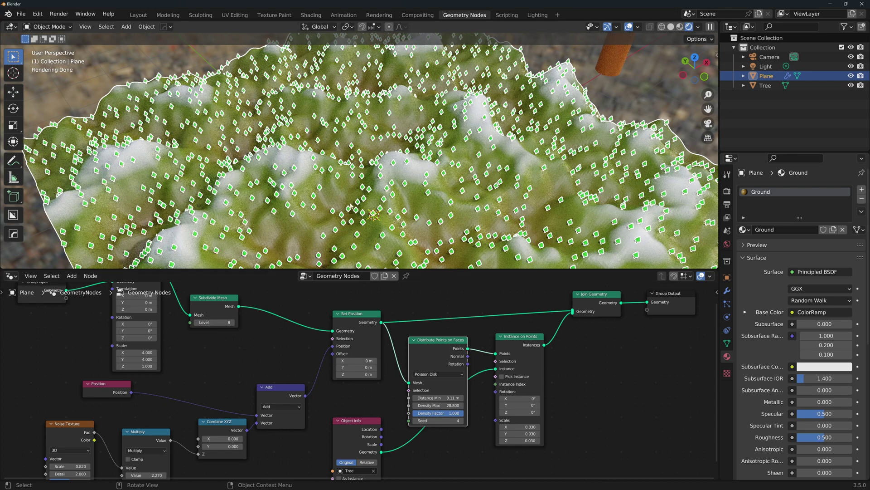